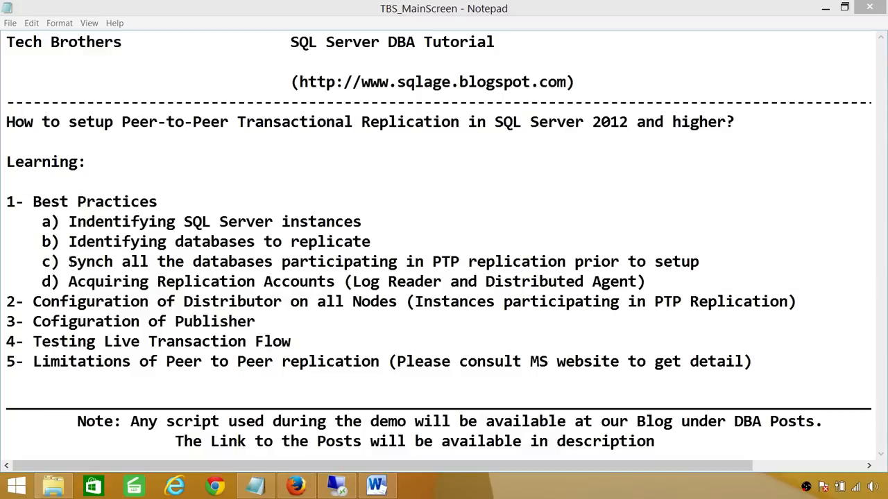
- Review the notes on syncing databases and the Log Reader and Distribution Agent accounts
drag(68, 262, 699, 262)
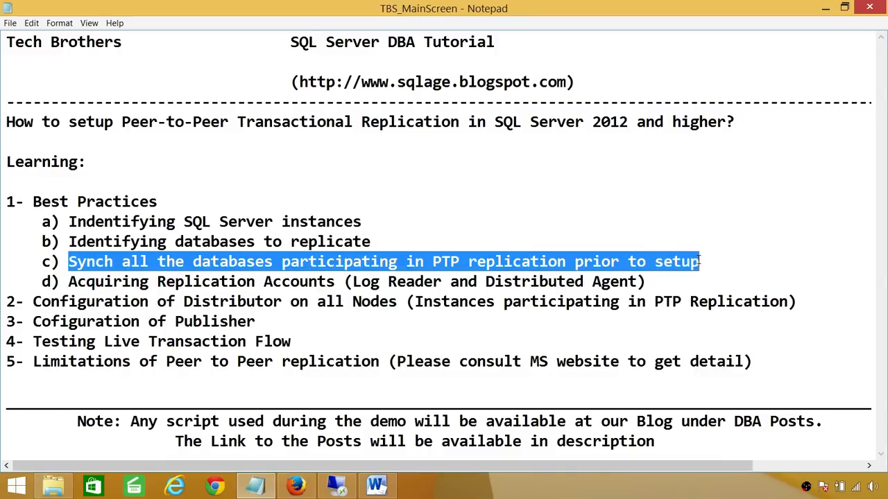
click(704, 261)
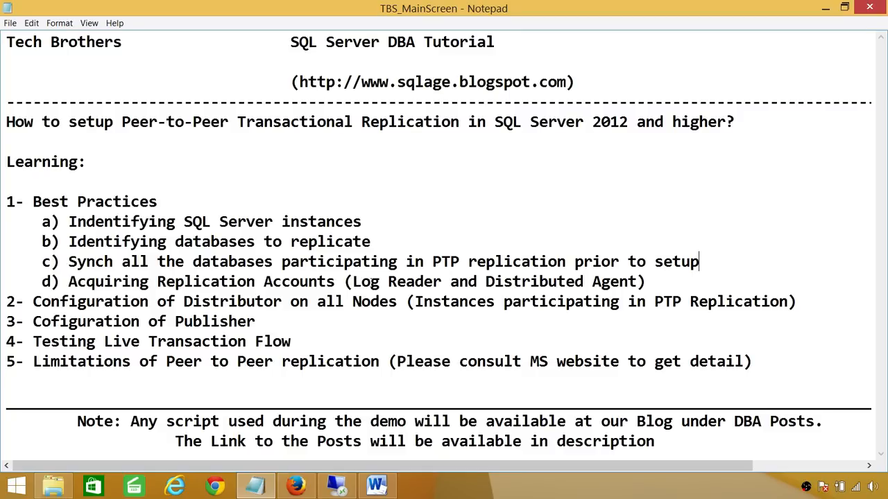
click(352, 281)
drag(638, 281, 353, 282)
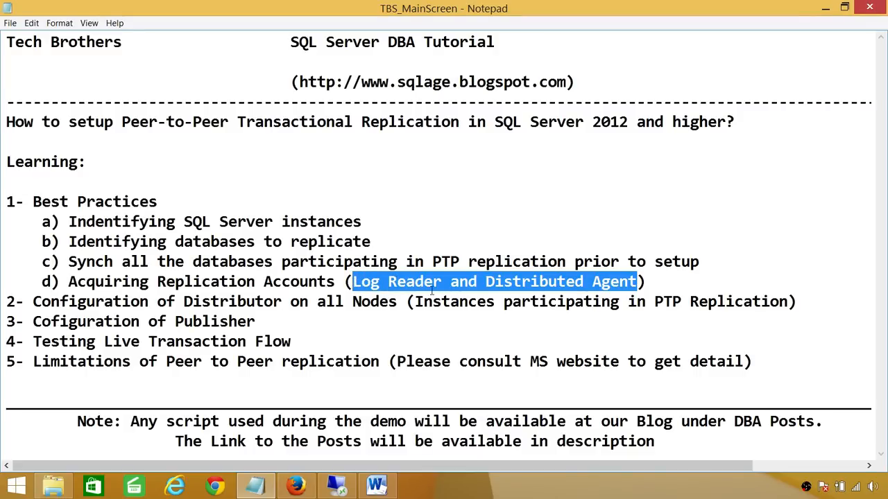
click(371, 284)
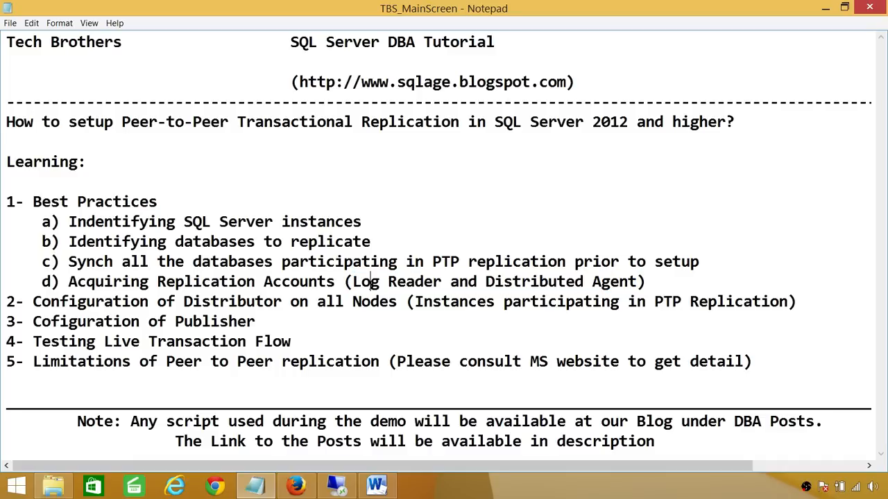
click(352, 283)
scroll(298, 309, right, 2)
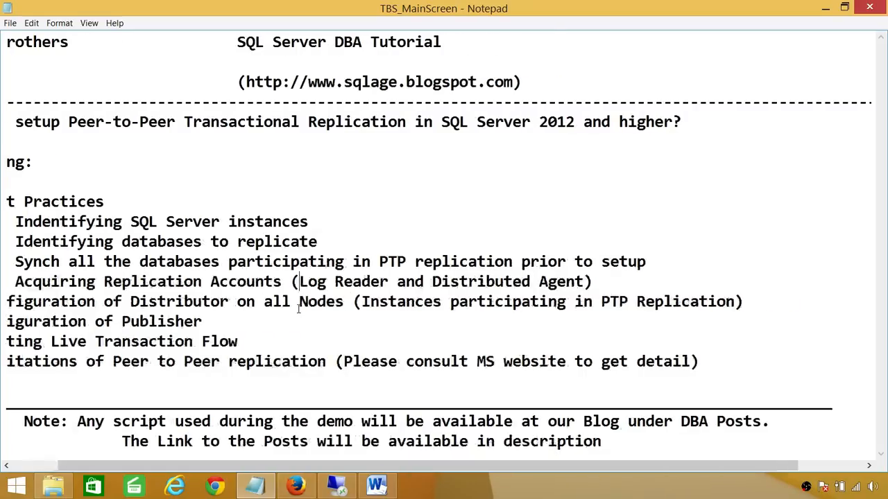
scroll(298, 309, left, 2)
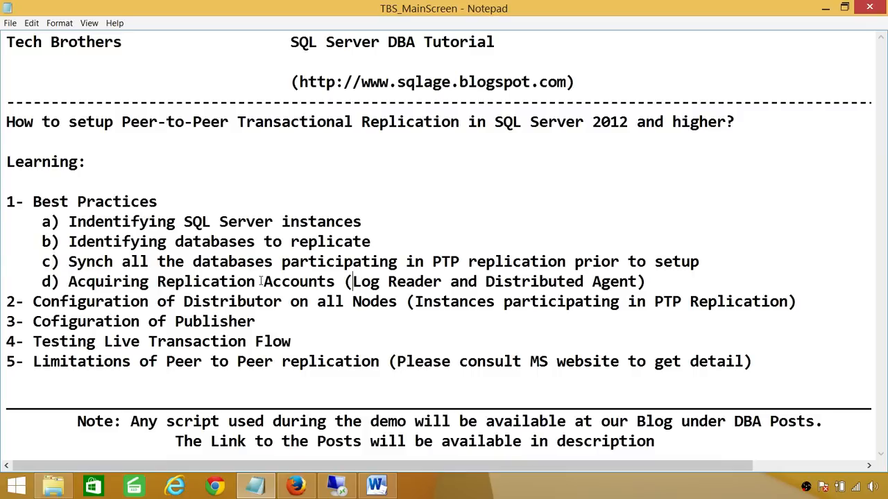
- Switch to the remote server and bring up SSMS with a wider Object Explorer
click(337, 486)
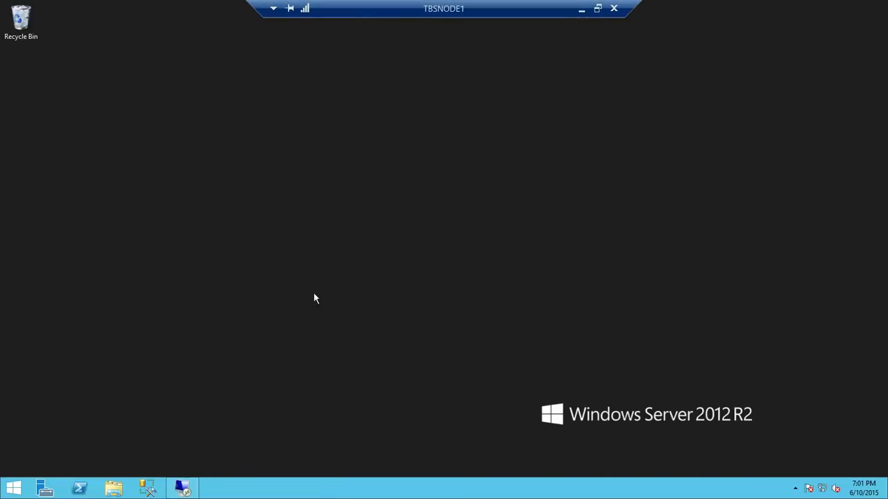
click(182, 489)
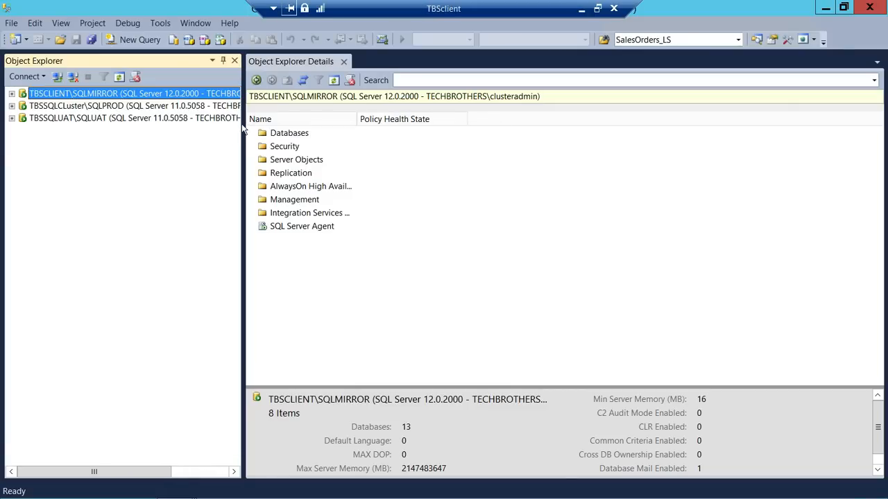
drag(242, 123, 262, 123)
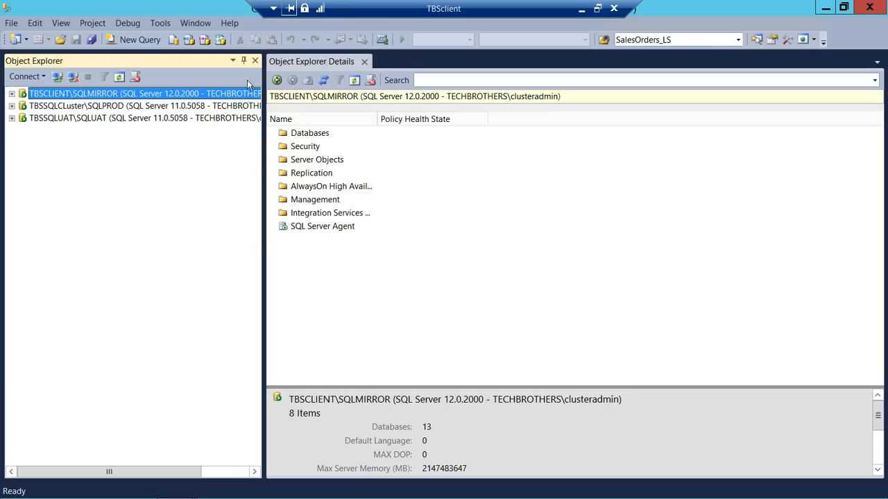
- Inspect the SQLPROD, SQLUAT and SQLMIRROR nodes, then expand TBSCLIENT\SQLMIRROR
click(83, 107)
click(87, 118)
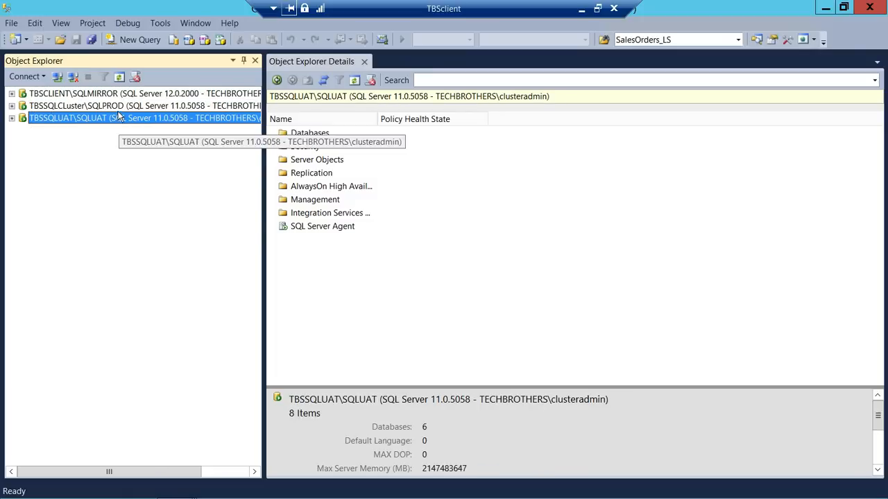
click(90, 105)
click(90, 119)
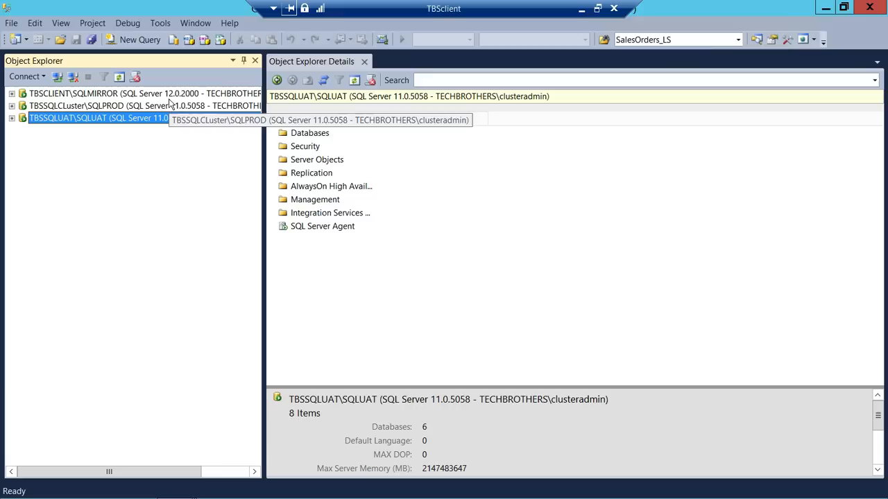
click(149, 94)
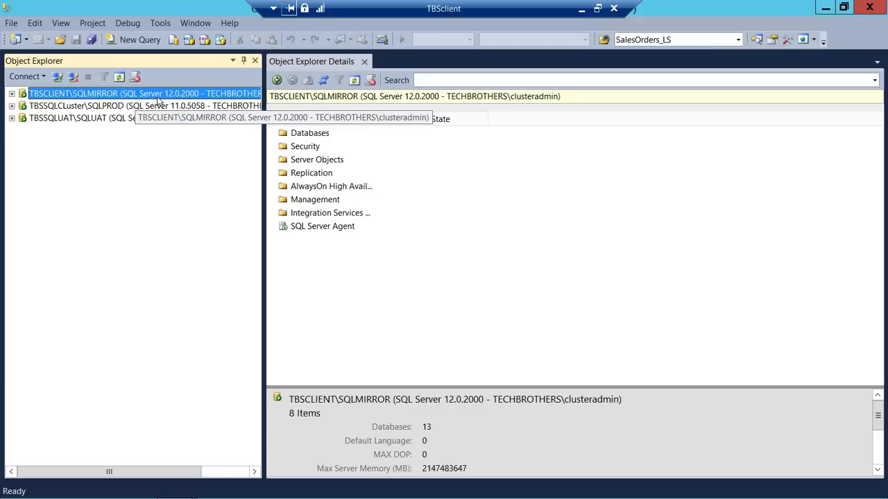
click(128, 107)
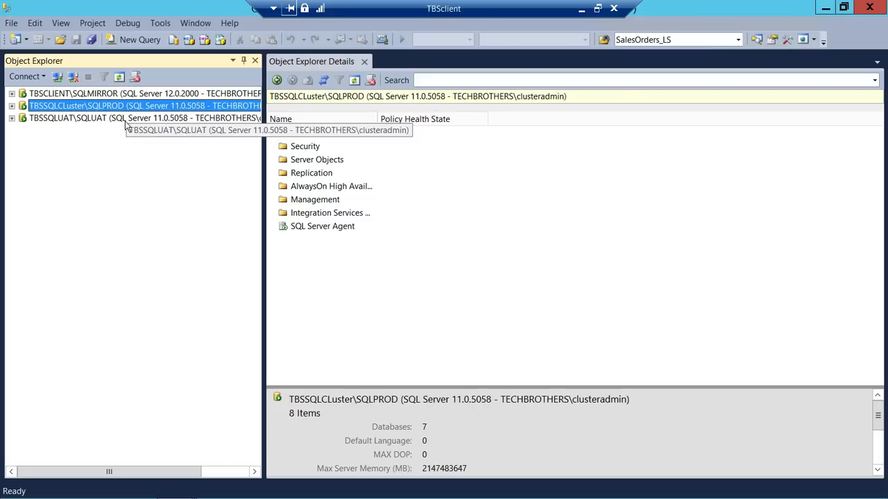
click(126, 119)
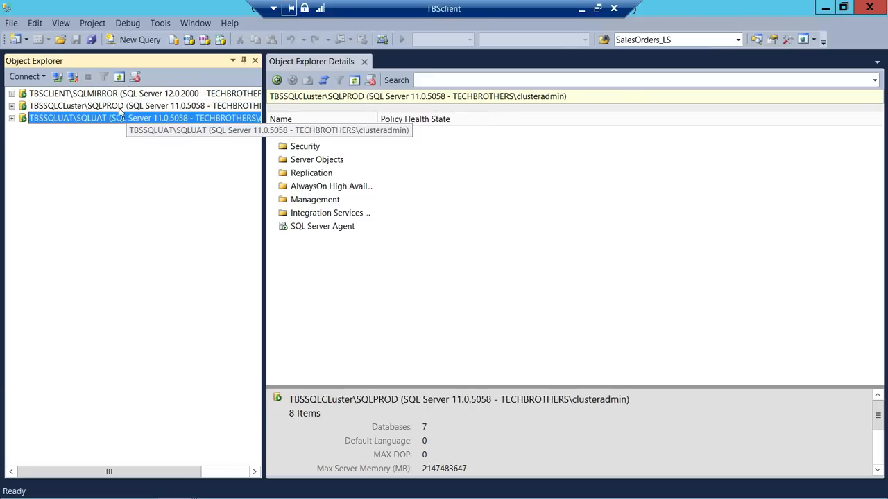
click(12, 94)
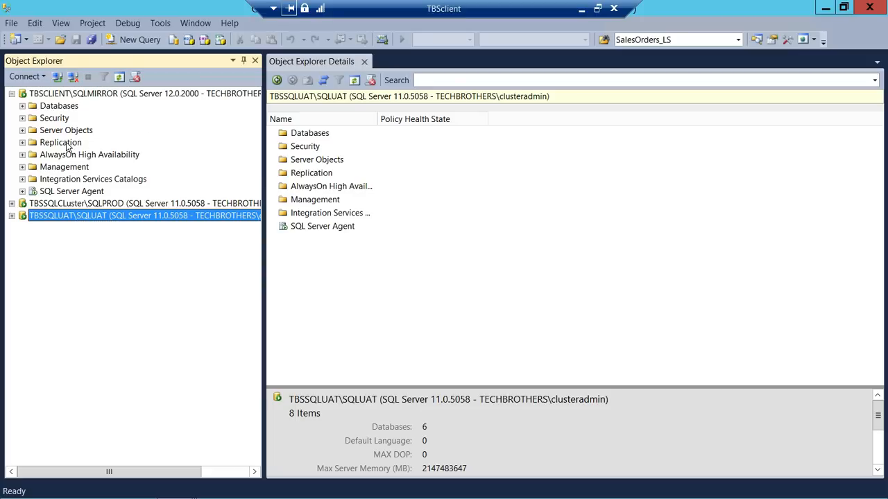
- Launch Configure Distribution on SQLMIRROR, keeping it as its own distributor
right_click(67, 143)
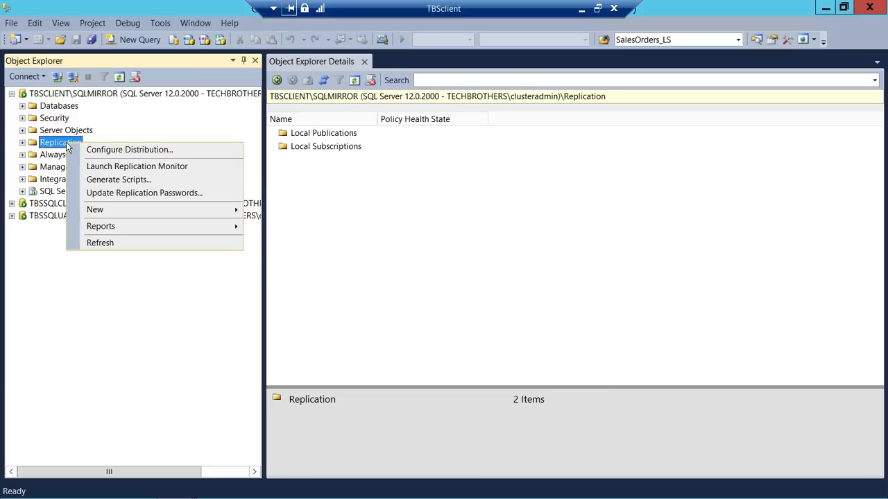
click(116, 151)
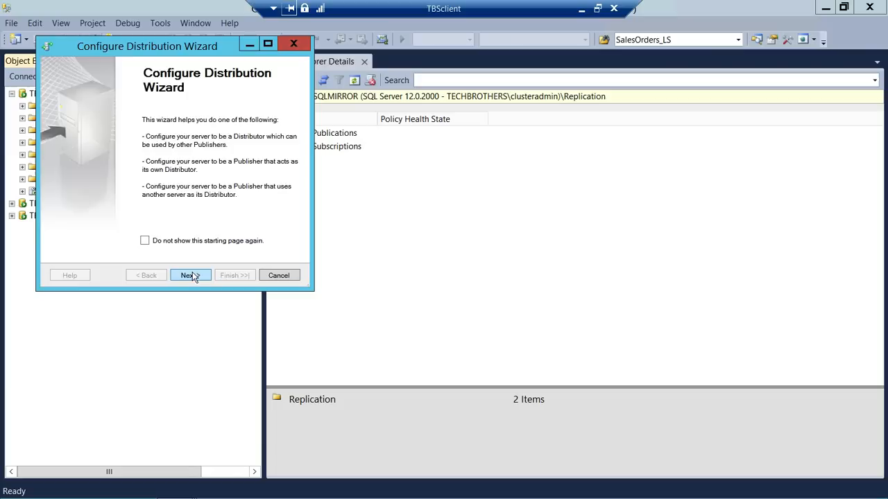
click(192, 274)
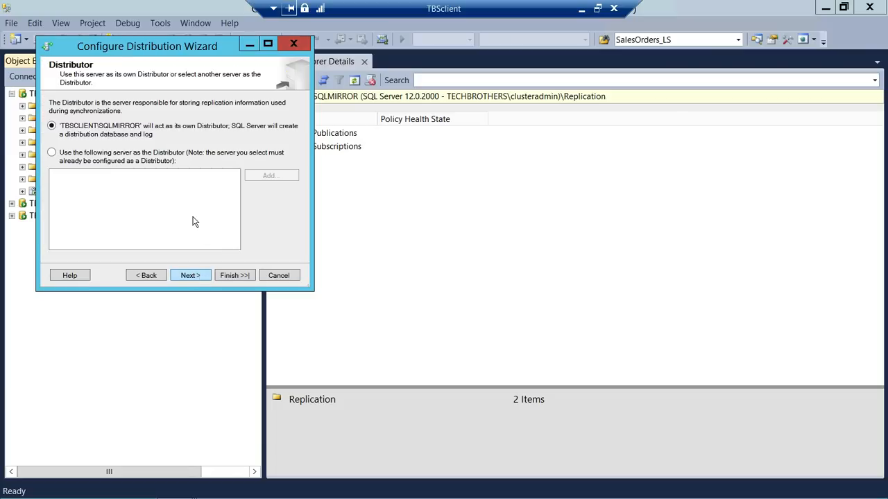
click(190, 274)
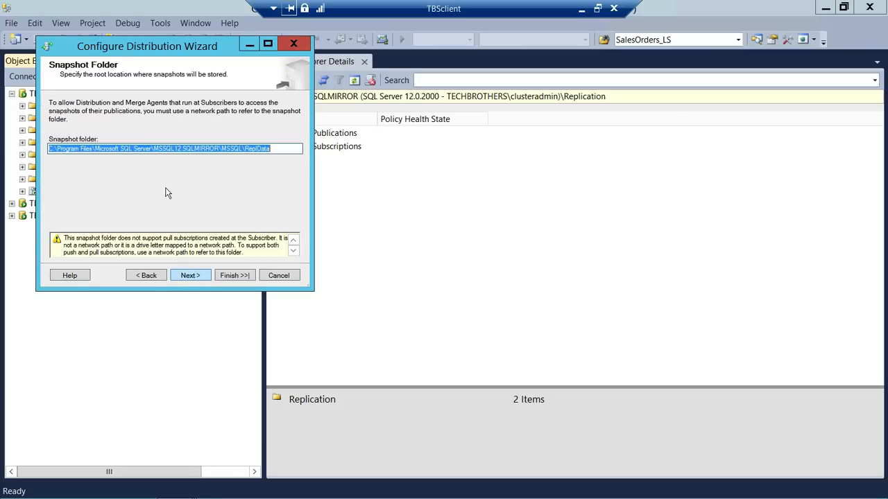
click(274, 151)
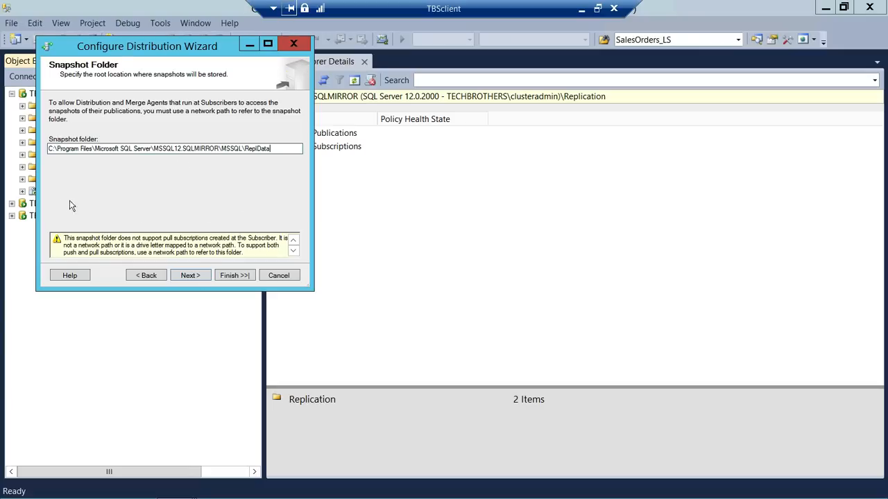
- Accept the local snapshot folder, default distribution database and publisher, and run the configuration
click(194, 276)
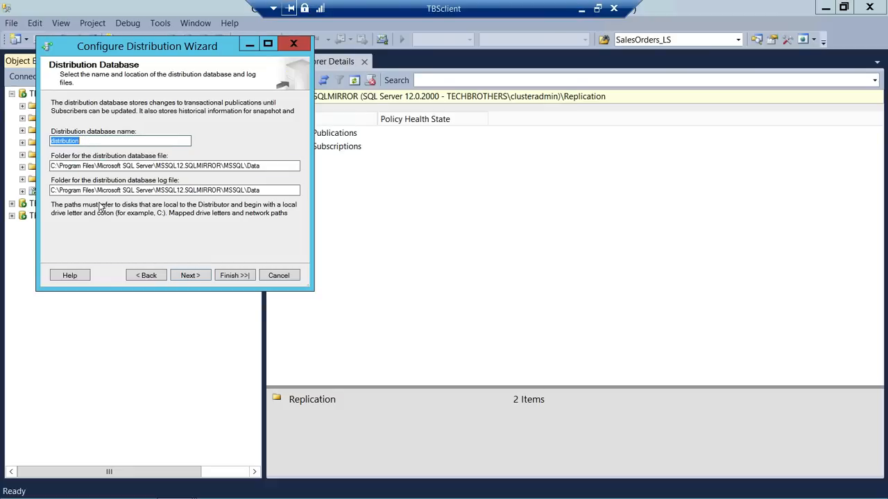
click(191, 275)
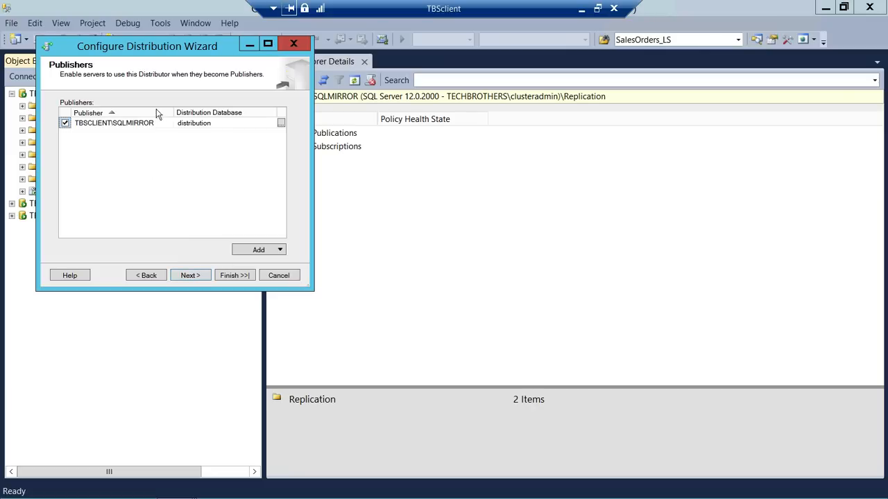
click(197, 275)
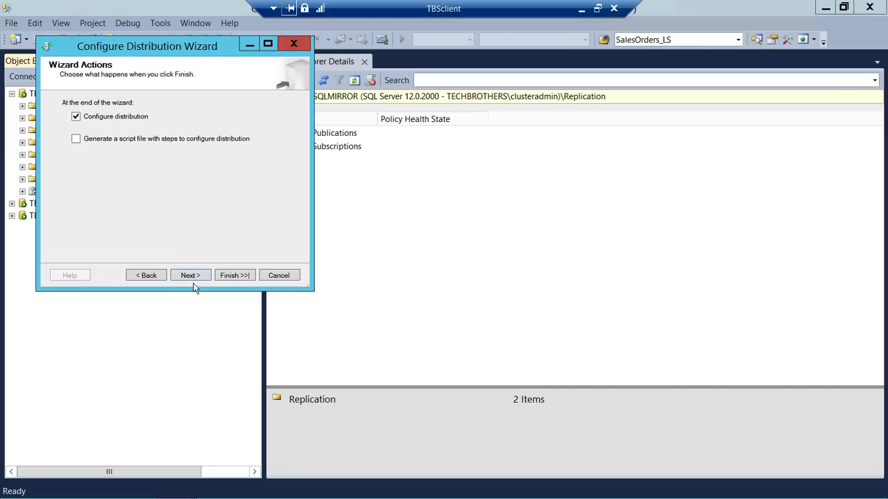
click(238, 275)
click(239, 276)
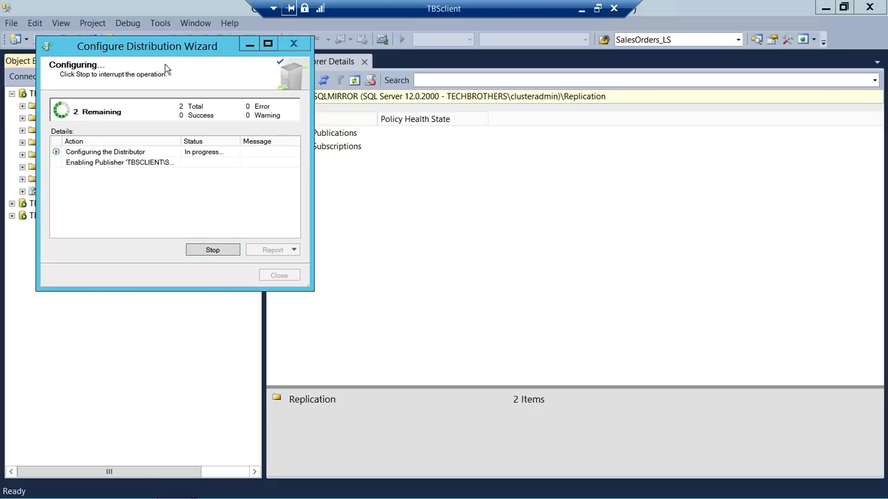
drag(166, 45, 502, 102)
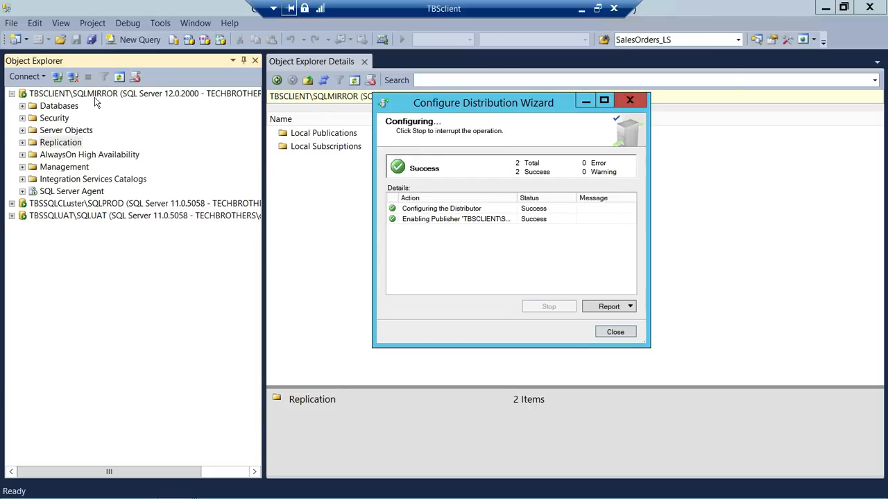
- Close the finished SQLMIRROR wizard and configure SQLPROD as its own distributor with defaults
click(615, 332)
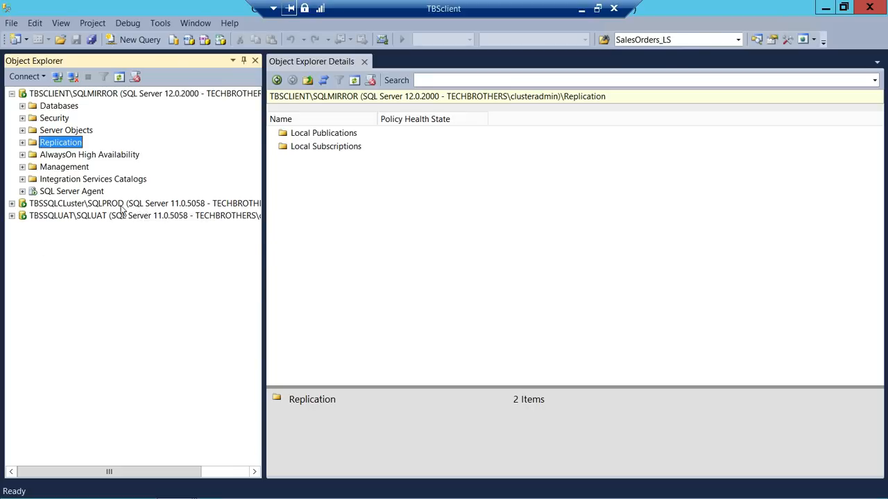
click(13, 204)
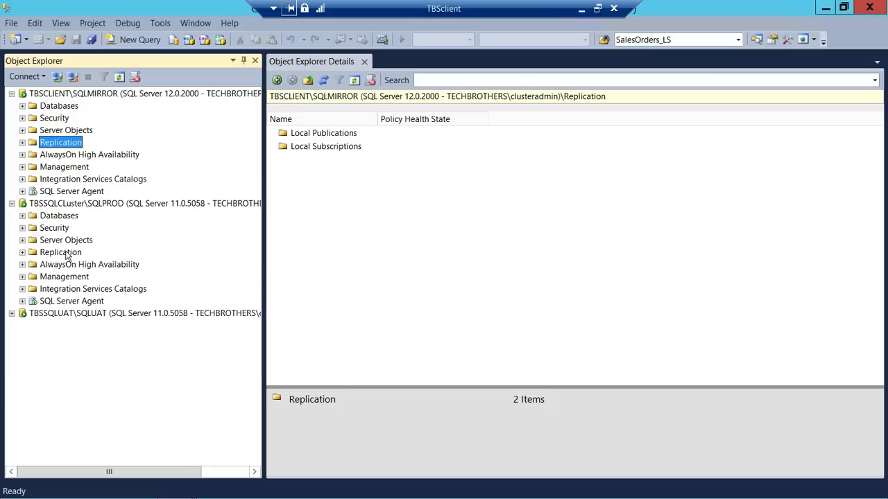
right_click(67, 253)
click(146, 258)
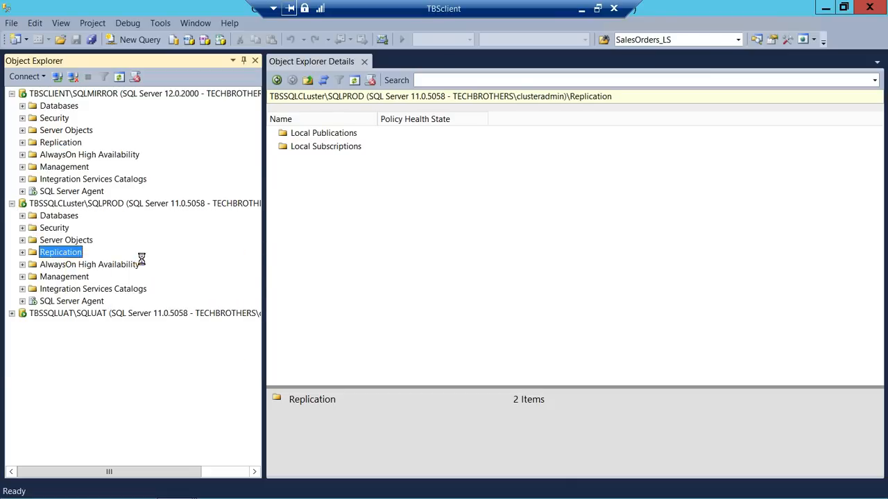
click(211, 294)
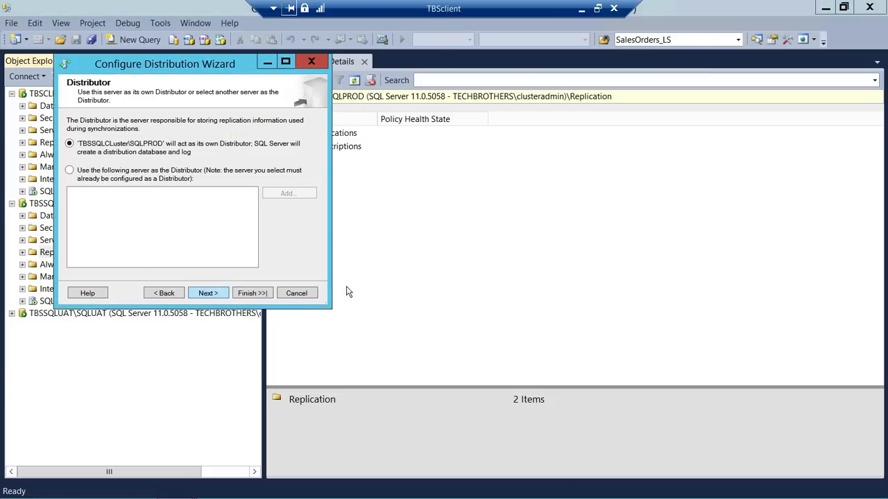
click(208, 293)
click(208, 294)
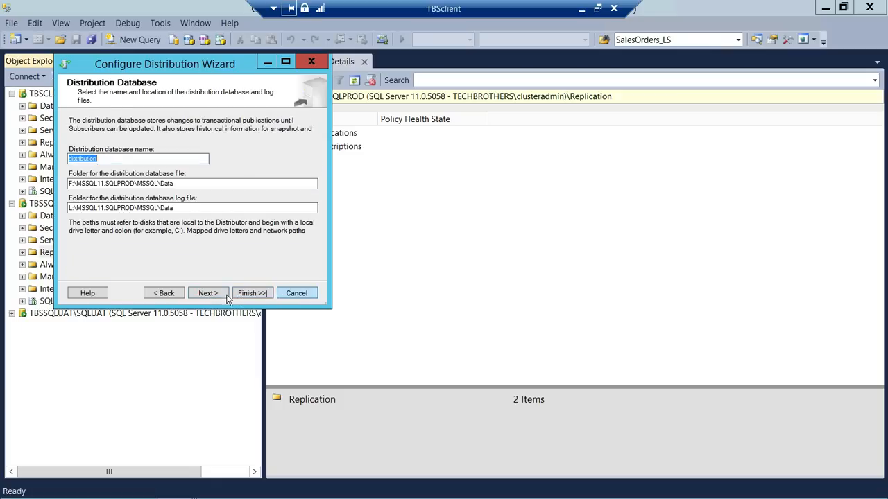
click(214, 294)
click(258, 294)
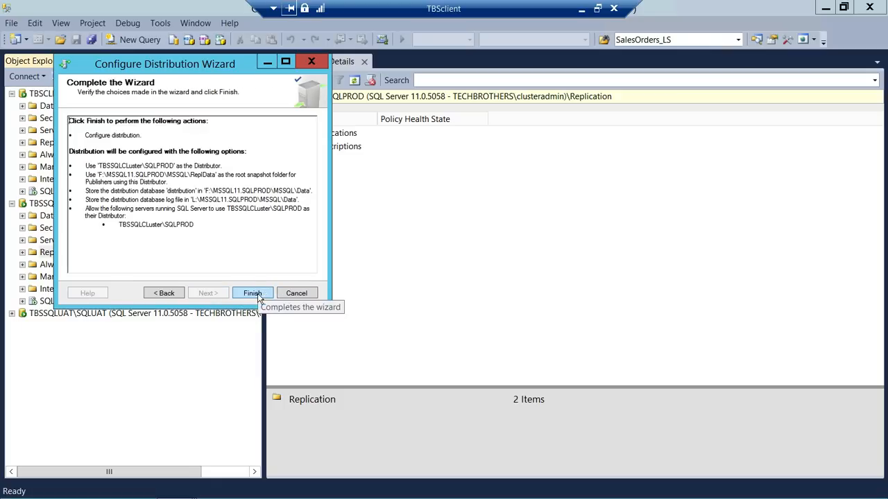
click(253, 294)
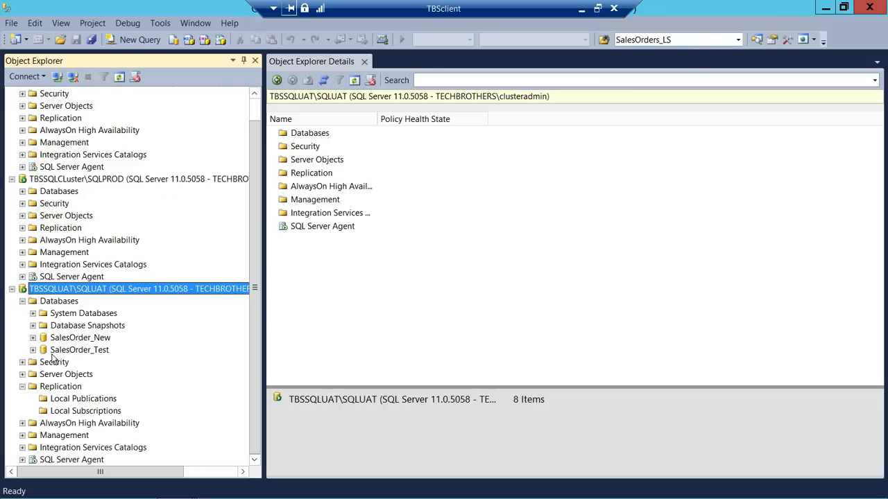
- Start Configure Distribution from SQLUAT's Replication folder
click(22, 301)
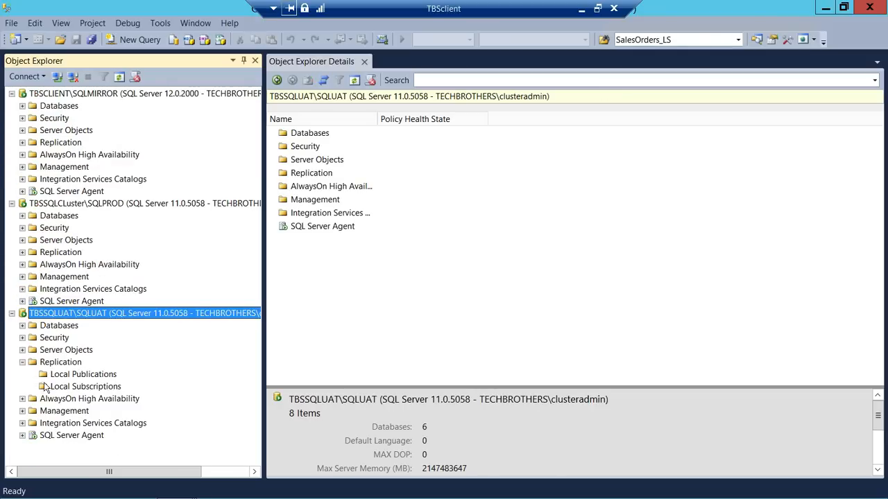
click(61, 362)
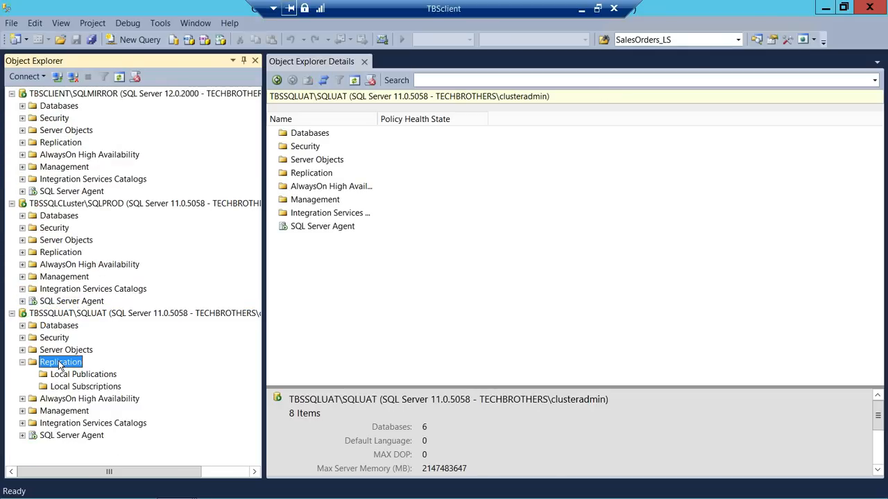
right_click(59, 362)
click(90, 369)
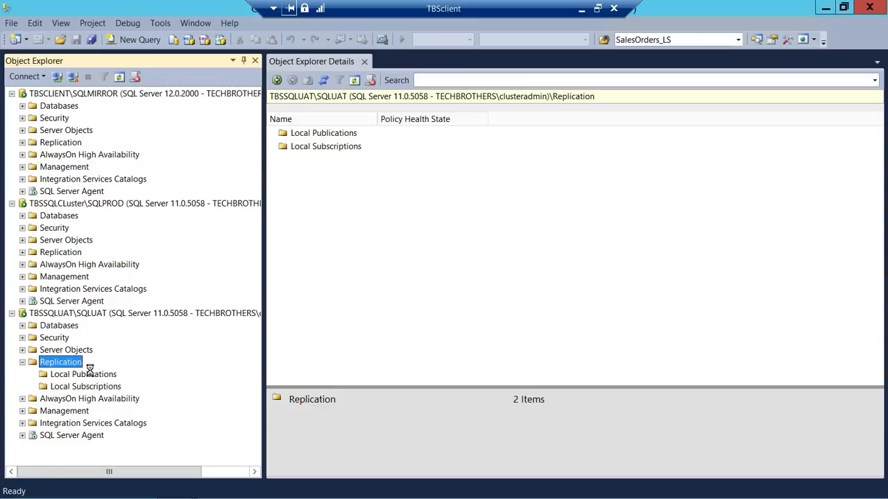
- Make SQLUAT its own distributor with default snapshot folder and distribution database
click(235, 311)
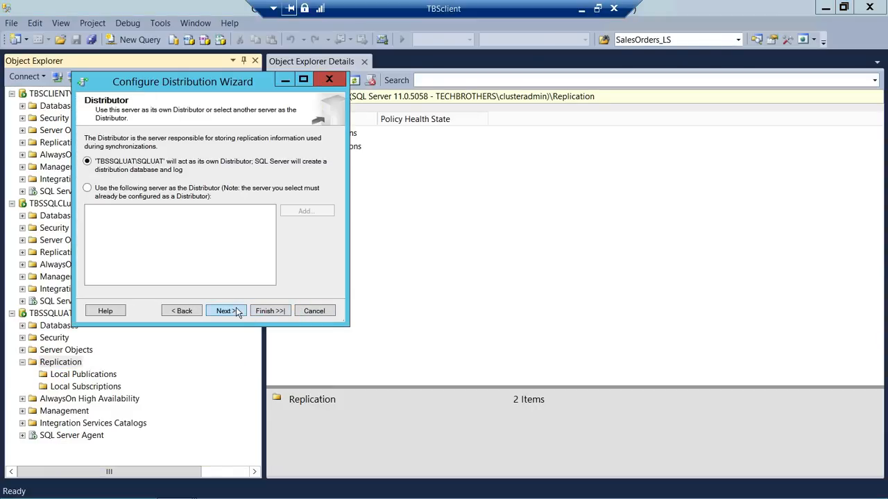
click(236, 311)
click(220, 311)
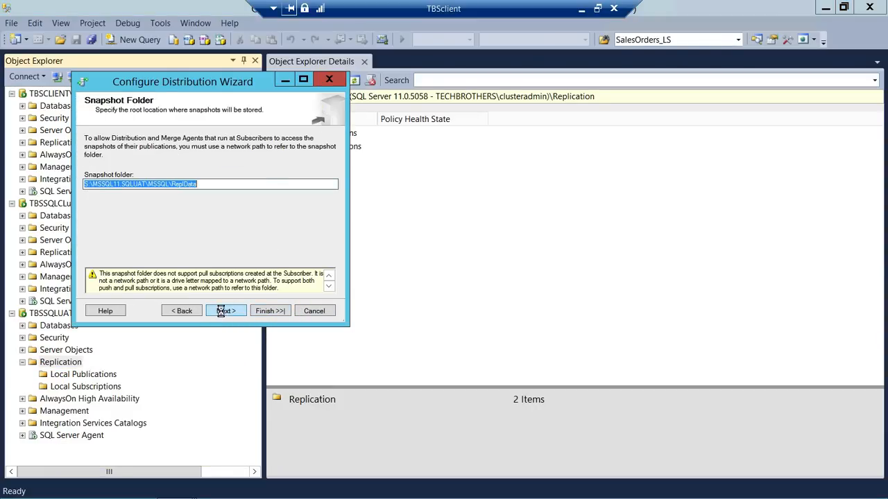
click(226, 312)
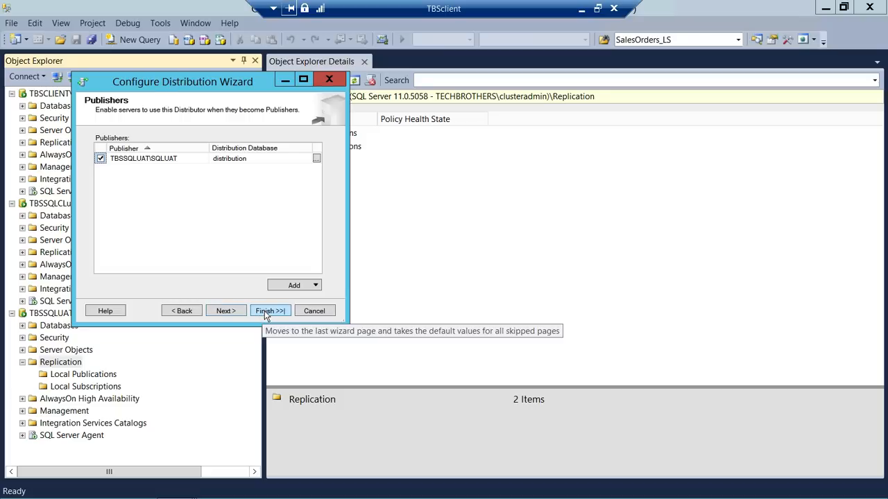
click(264, 310)
click(265, 312)
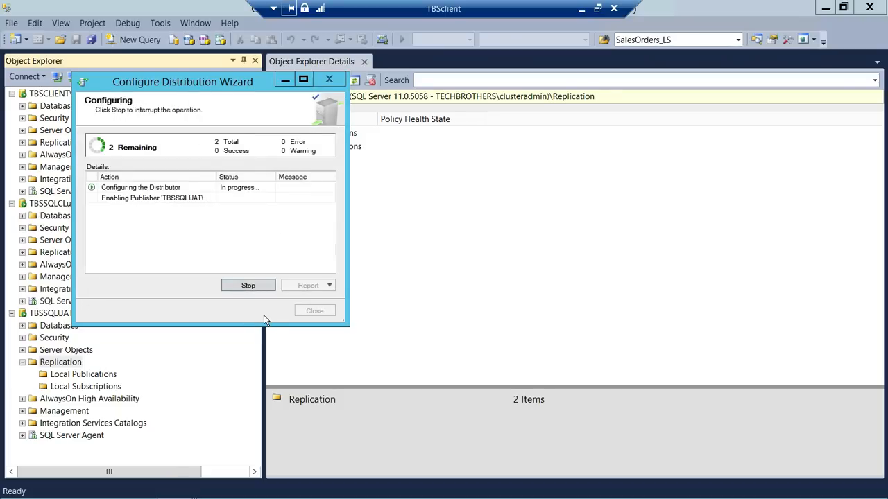
- Close the leftover synchronization status windows and the completed SQLPROD and SQLUAT wizards
click(193, 484)
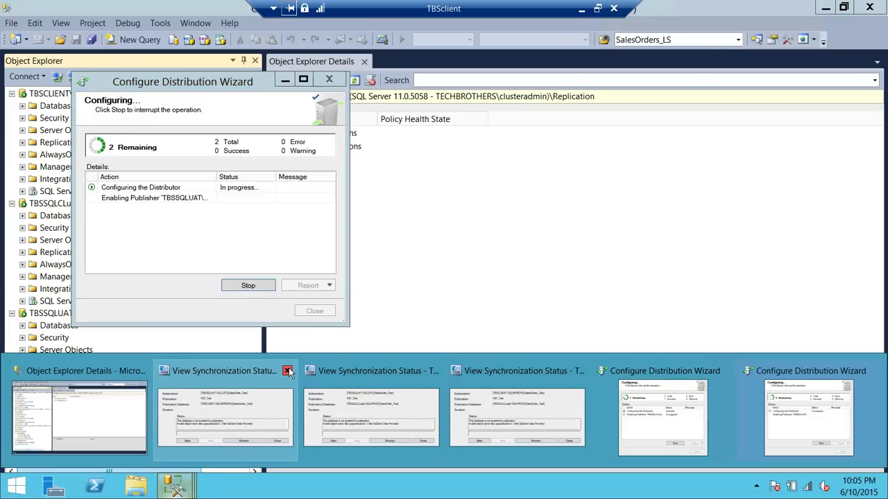
click(289, 370)
click(296, 369)
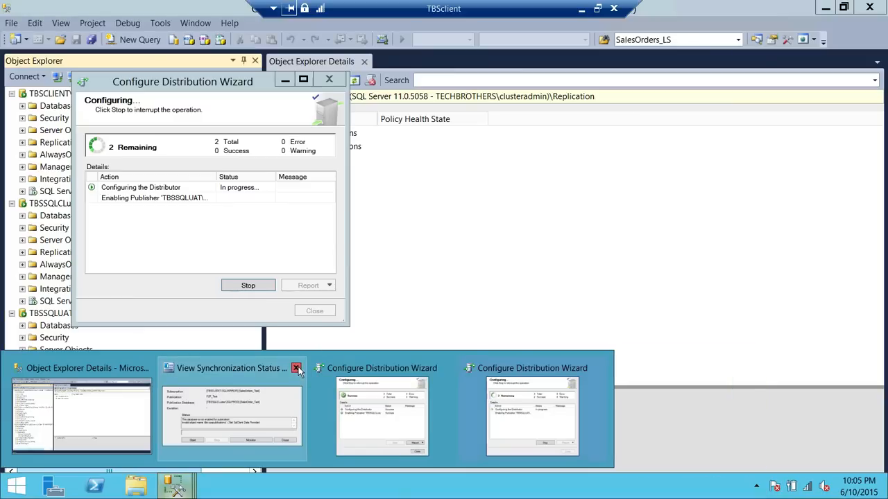
click(296, 369)
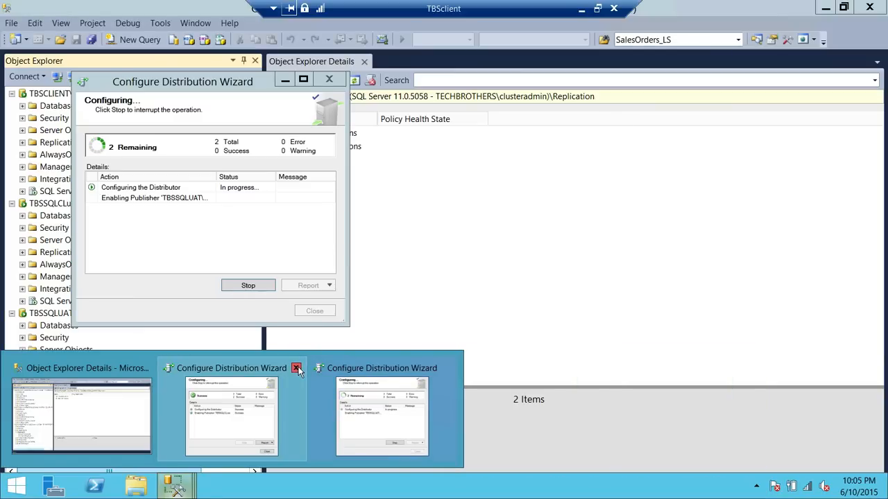
click(235, 400)
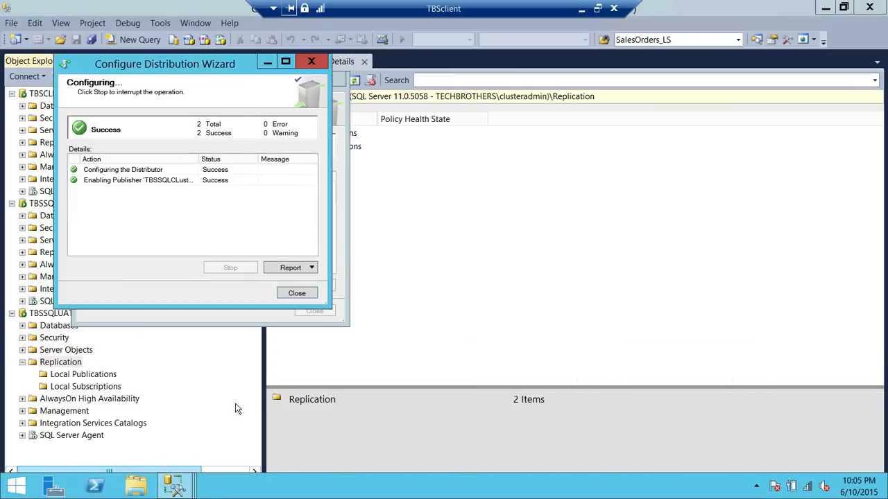
click(316, 63)
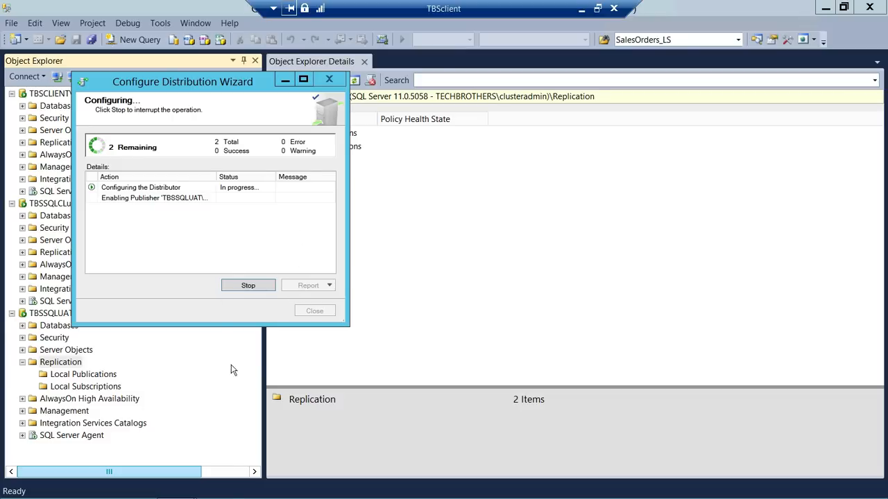
mouse_move(176, 486)
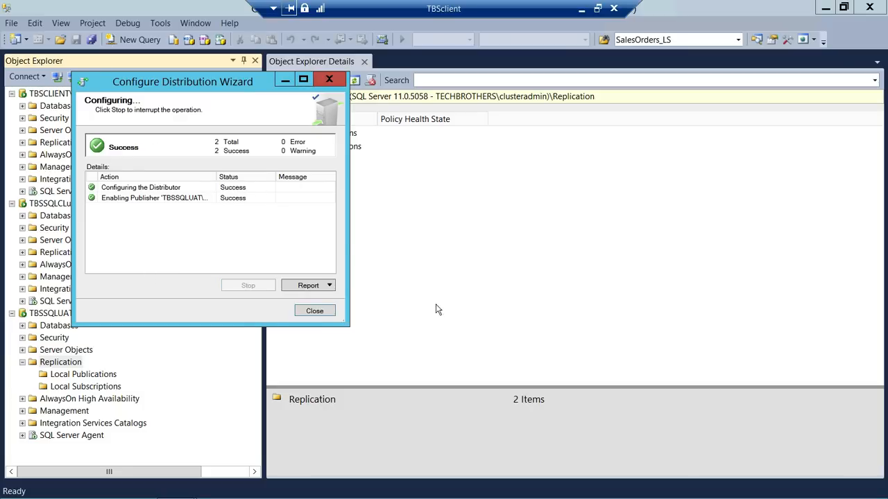
click(315, 310)
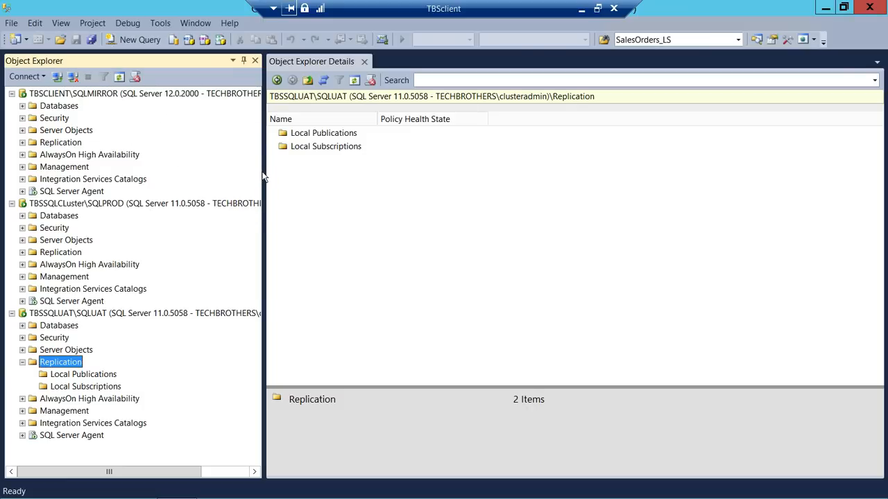
- Collapse SQLPROD and SQLUAT and view SQLMIRROR's SalesOrders_Test database contents
click(11, 204)
click(12, 217)
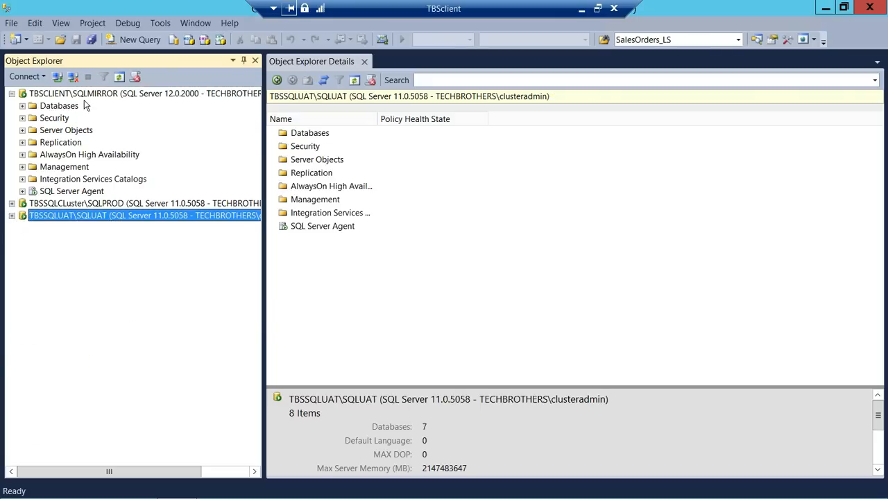
click(107, 95)
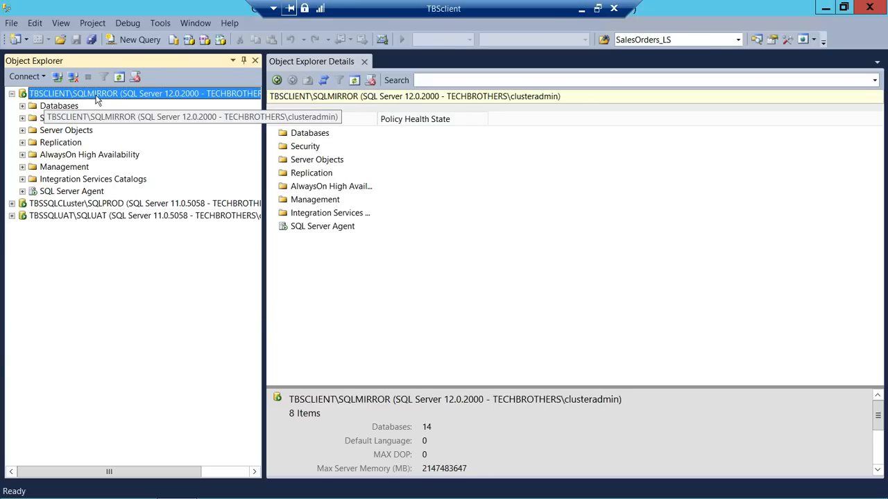
click(22, 106)
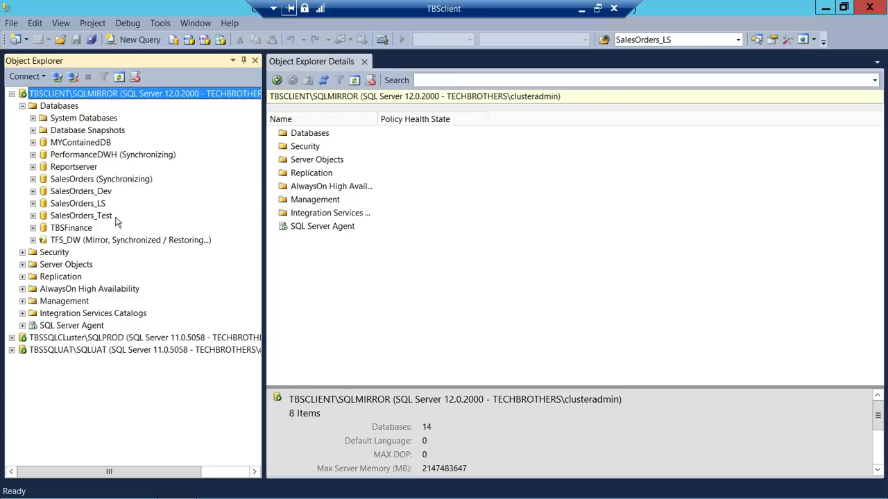
click(81, 216)
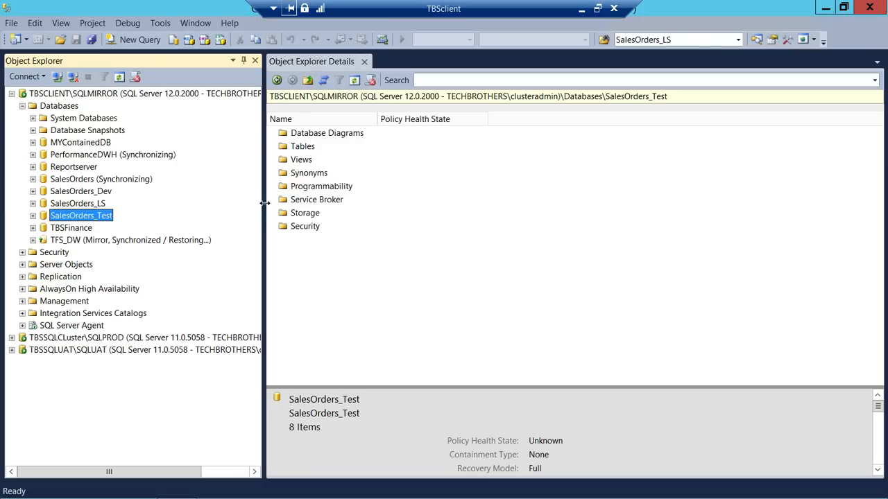
drag(265, 203, 251, 202)
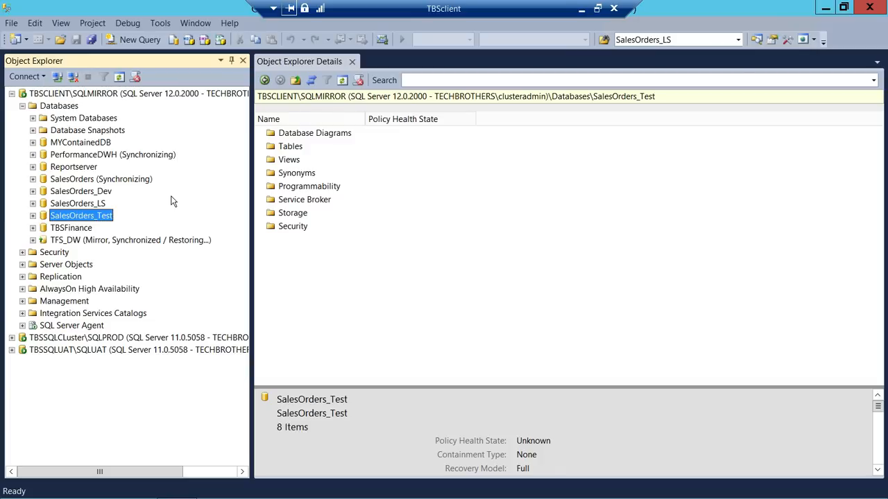
- Expand SQLMIRROR's Replication folder and select Local Publications
click(22, 105)
click(62, 143)
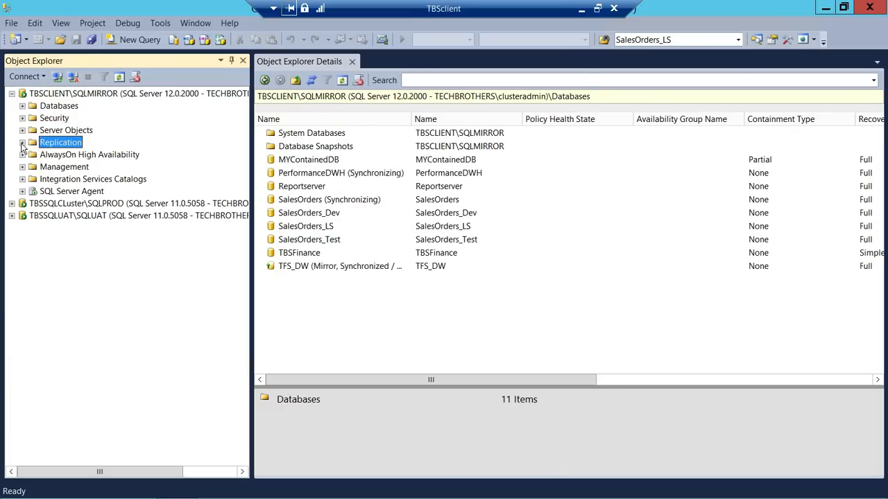
click(22, 142)
click(76, 155)
- Start a New Publication on SalesOrders_Test and choose the Peer-to-Peer publication type
right_click(99, 159)
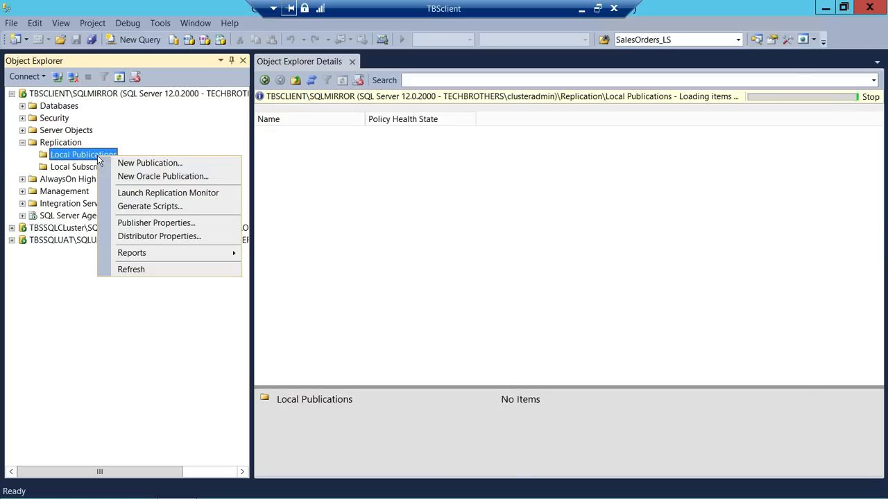
click(125, 163)
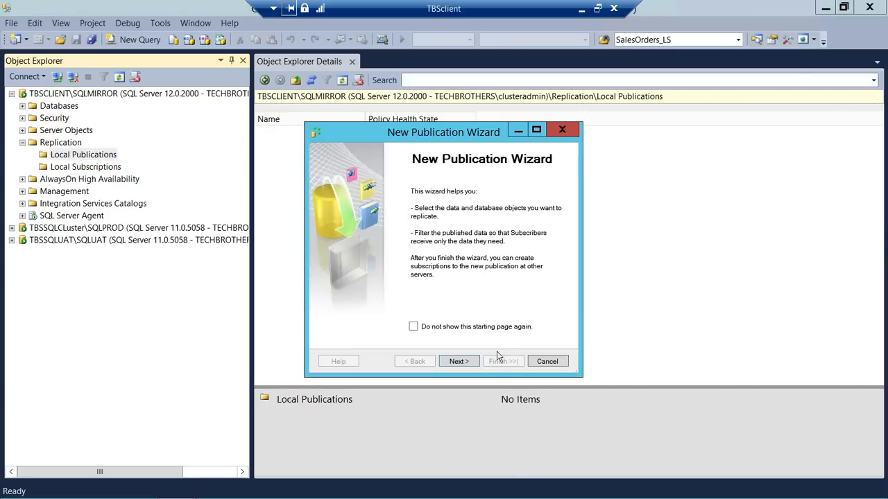
click(458, 361)
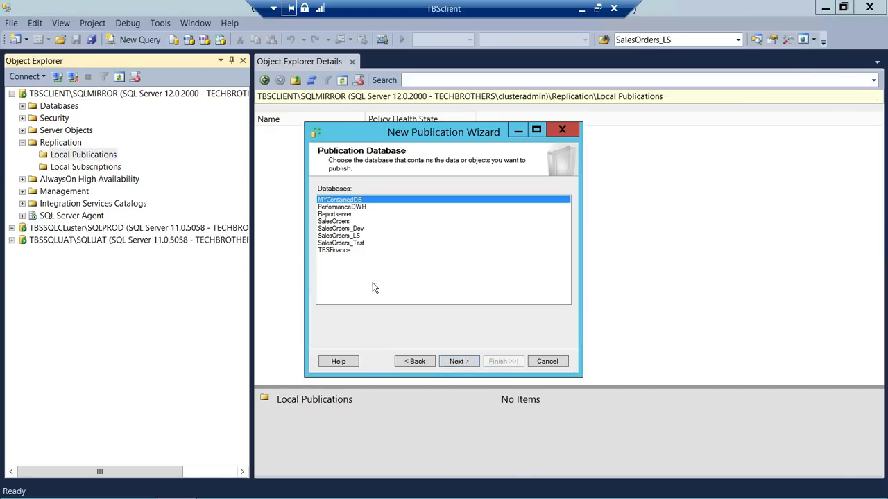
click(353, 243)
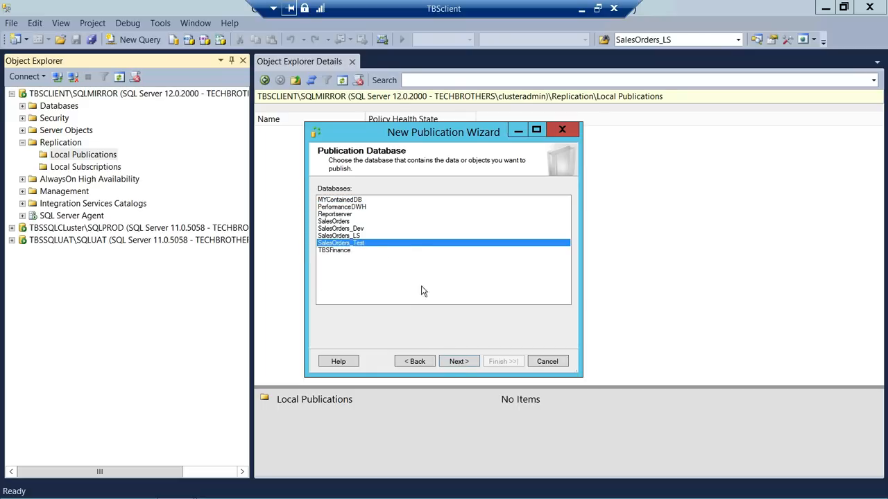
click(458, 361)
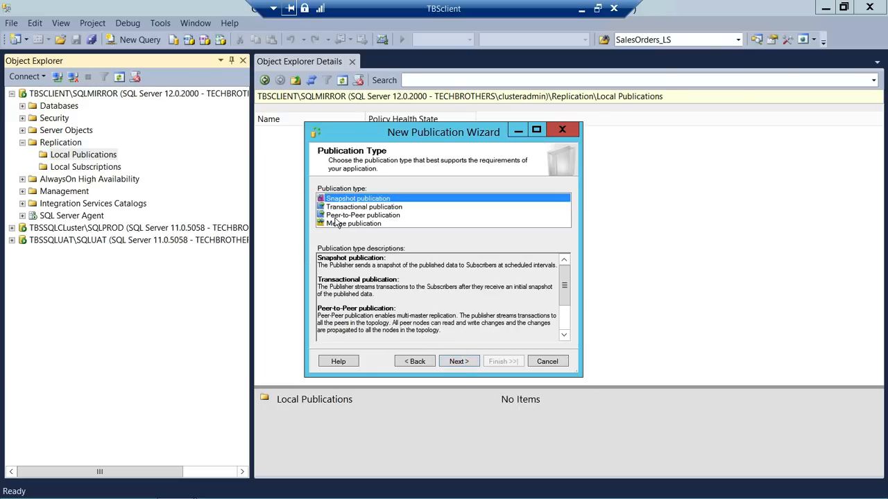
click(374, 216)
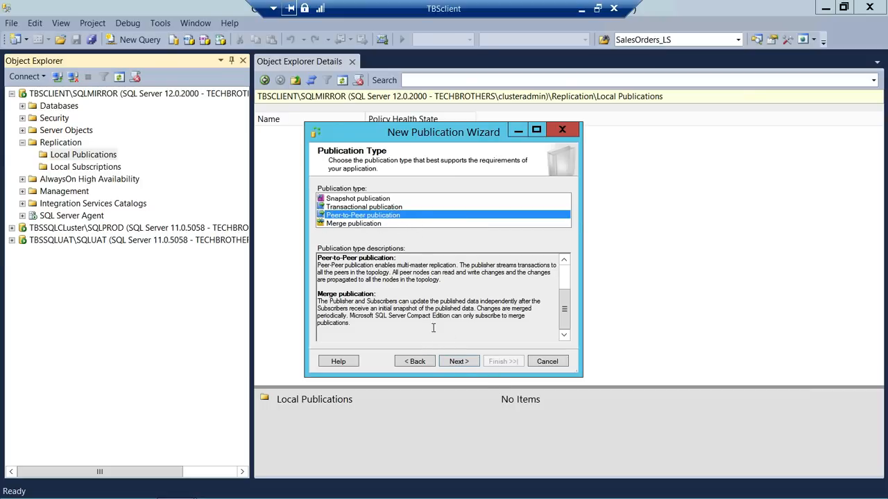
click(459, 361)
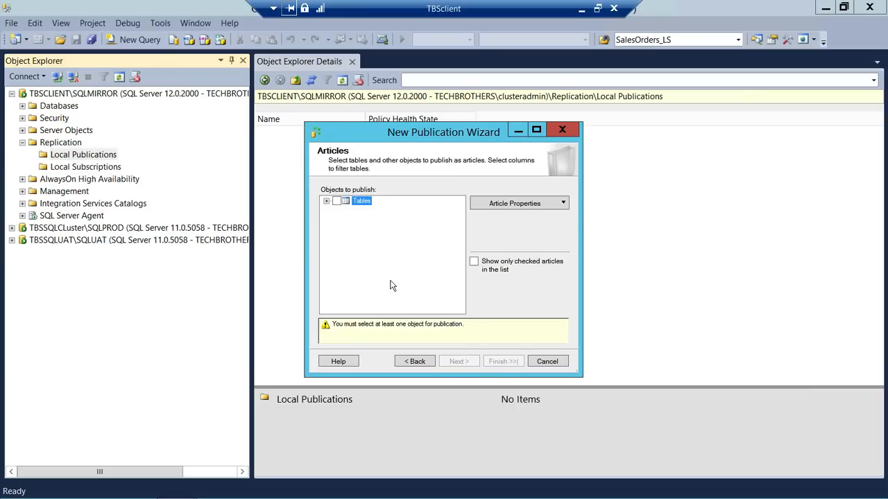
- Select Table_1 and Table_3 as the publication's articles
click(327, 202)
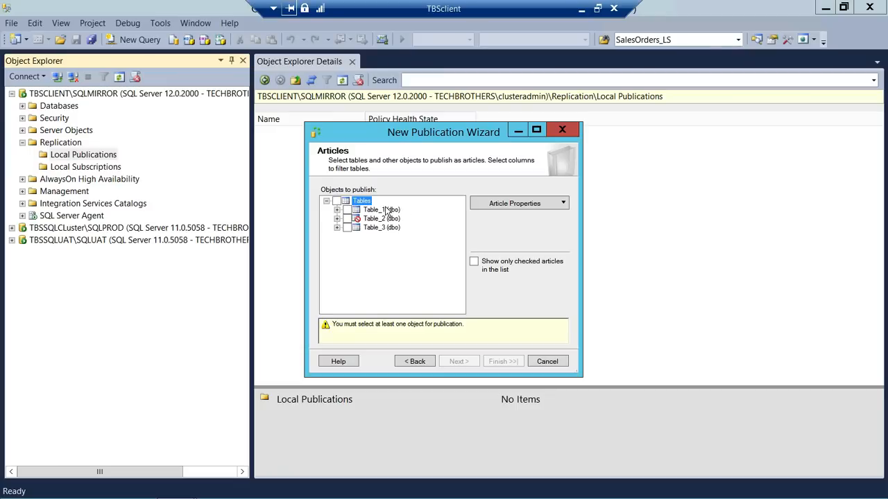
click(347, 209)
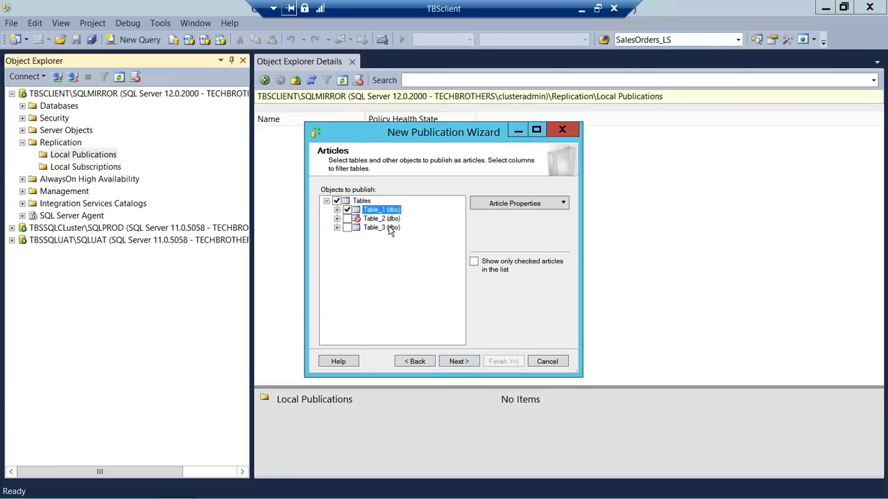
click(347, 228)
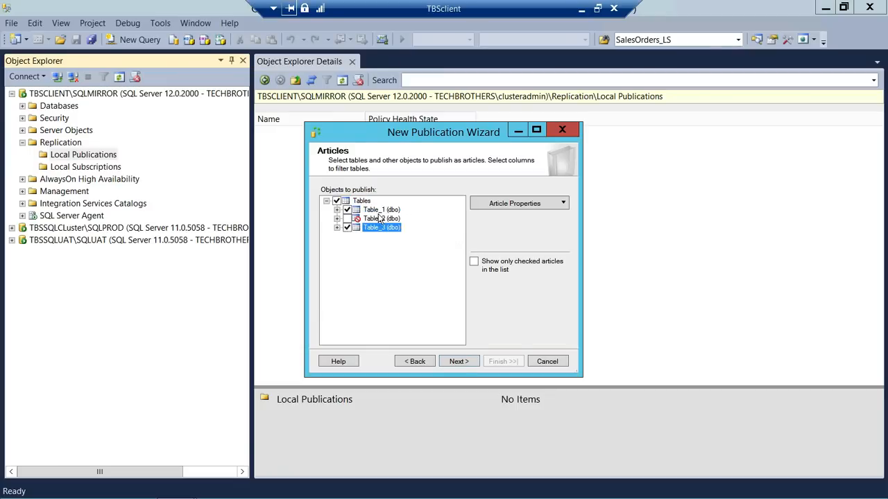
click(464, 362)
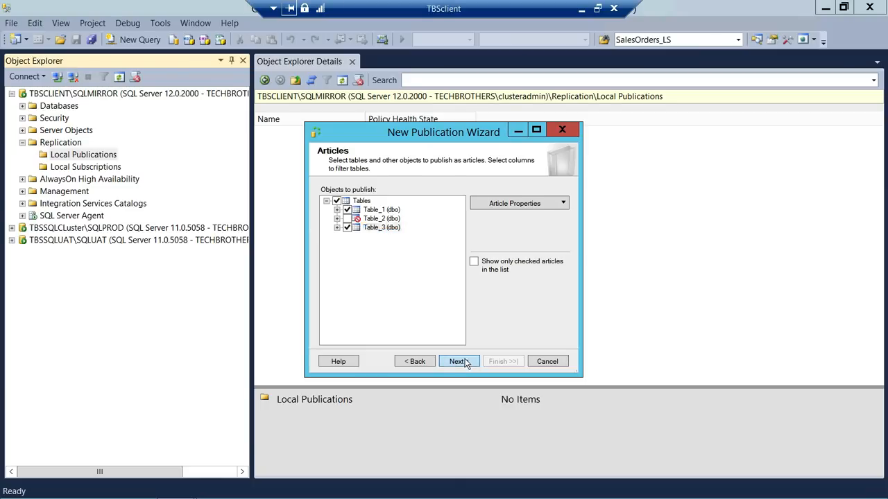
- Set the Log Reader Agent to run under a Windows domain account and its password
click(514, 199)
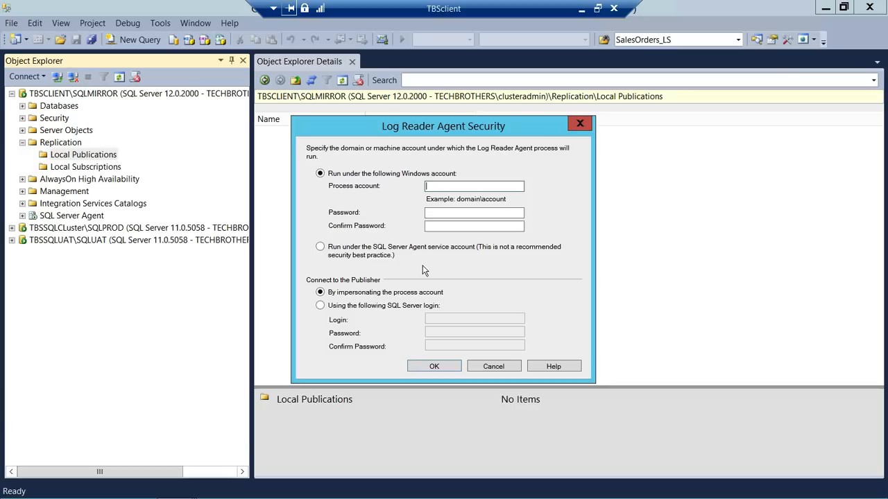
text(Techbrothers\clusterad)
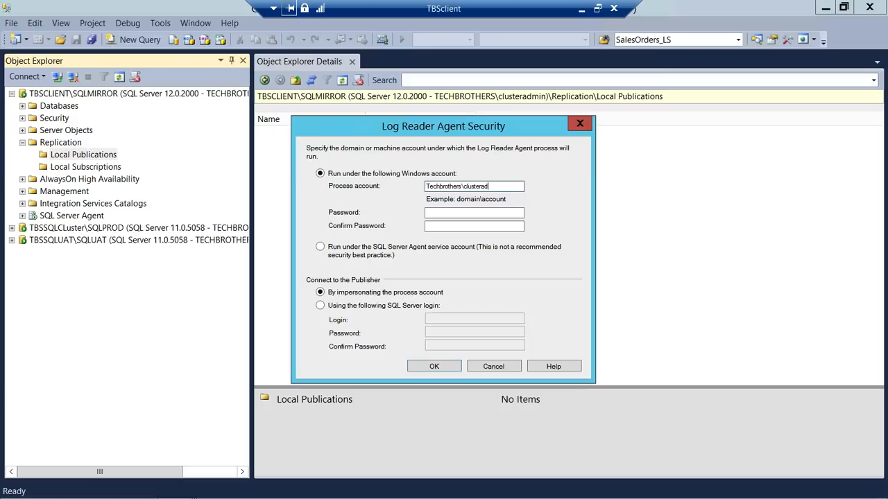
text(min)
key(Tab)
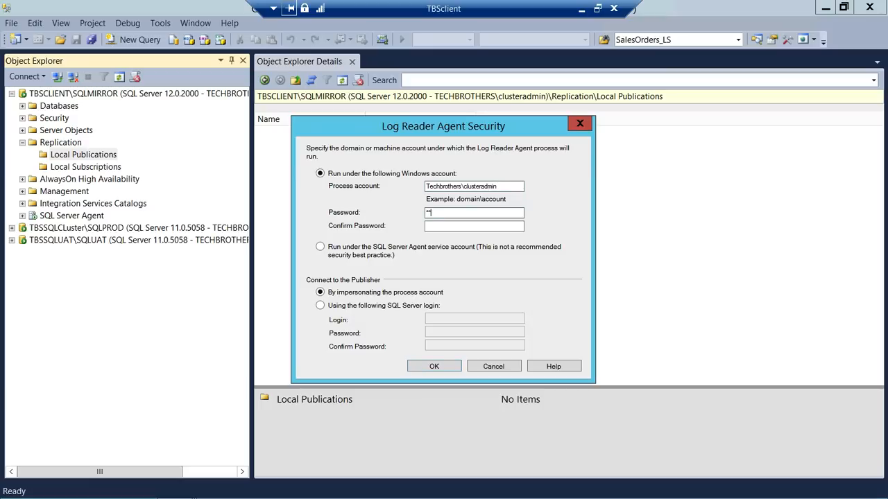
text(••••••••••)
key(Tab)
text(••••••)
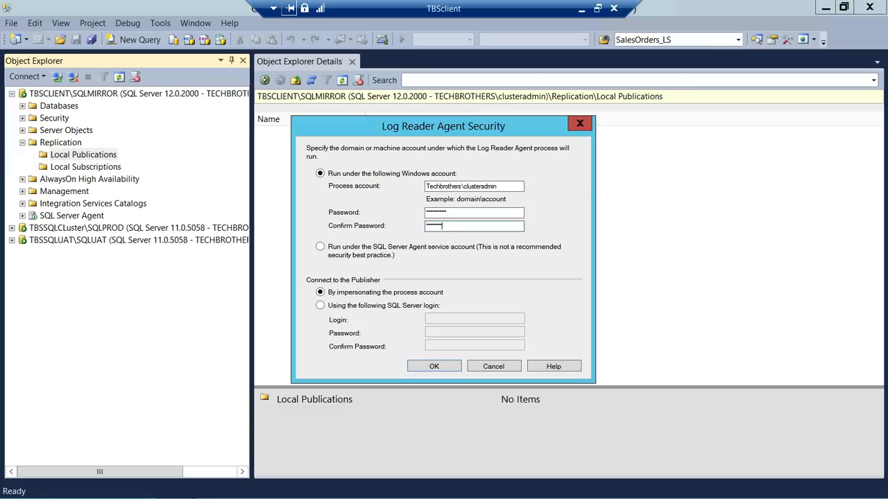
click(433, 368)
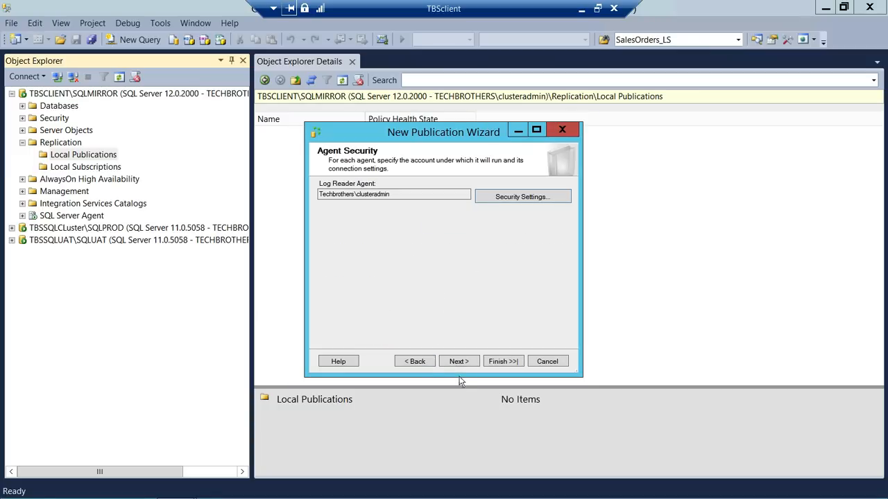
- Re-enter and confirm the Log Reader Agent account password, then continue to Wizard Actions
click(417, 361)
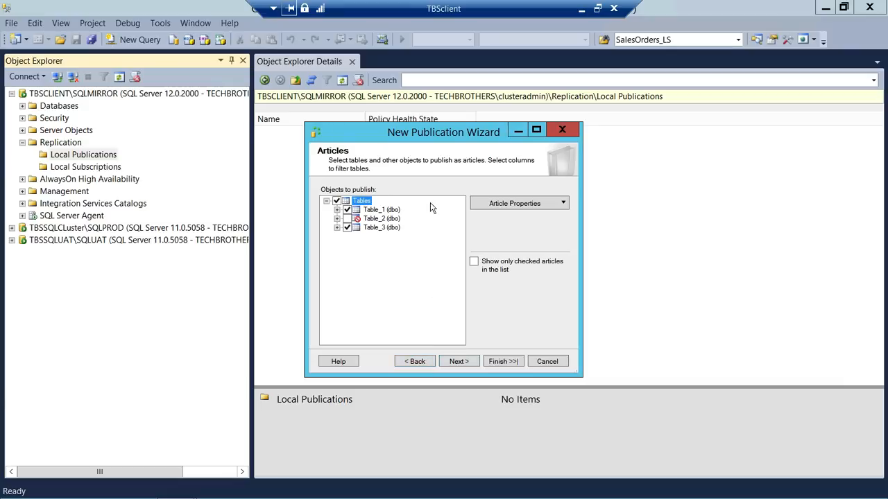
click(460, 361)
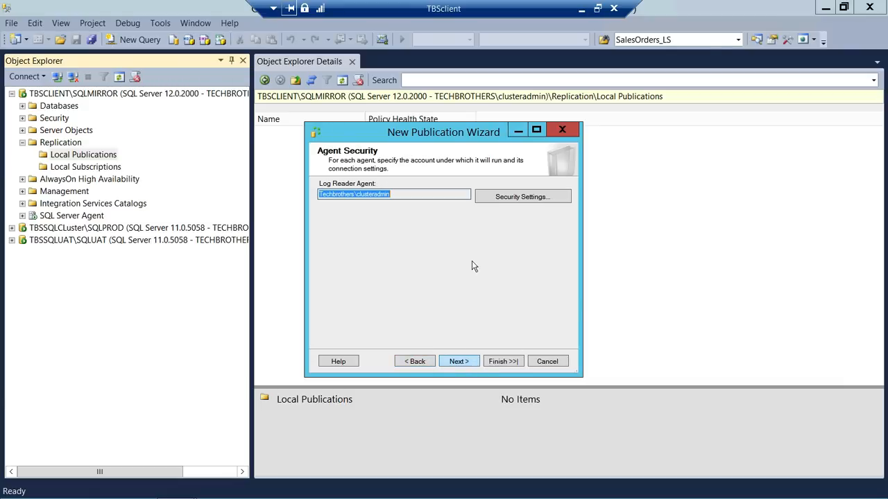
click(533, 201)
key(Tab)
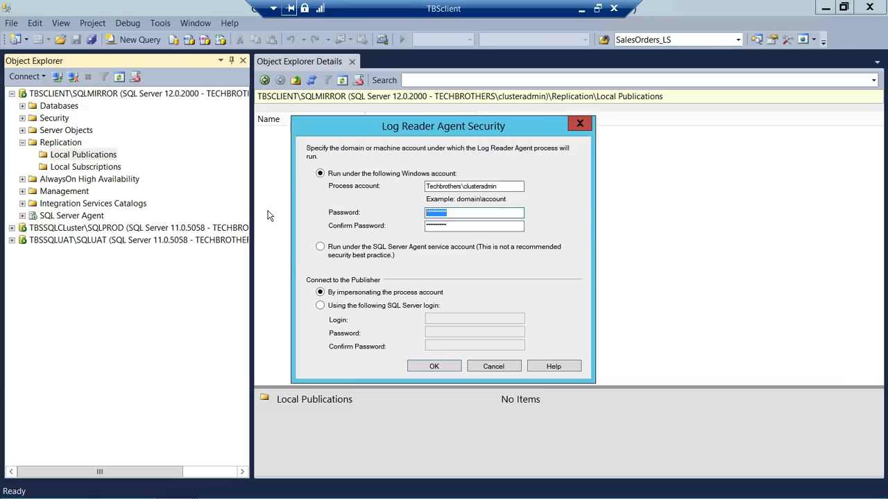
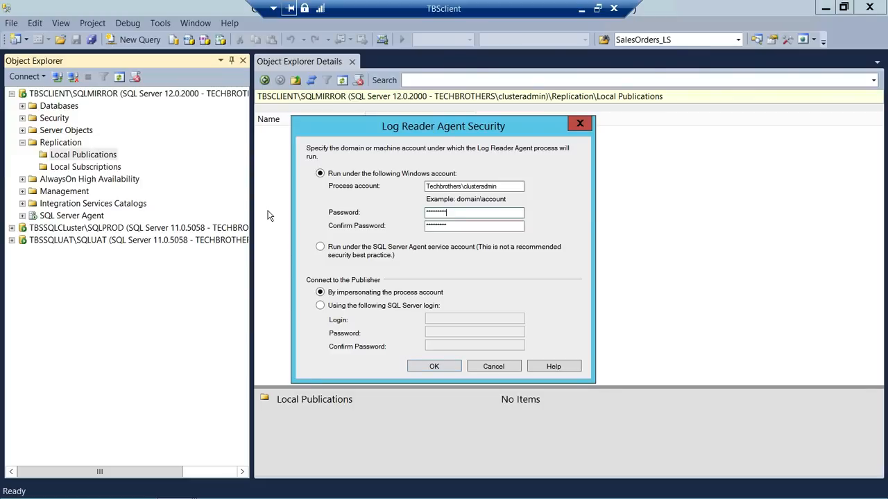
key(Tab)
click(425, 366)
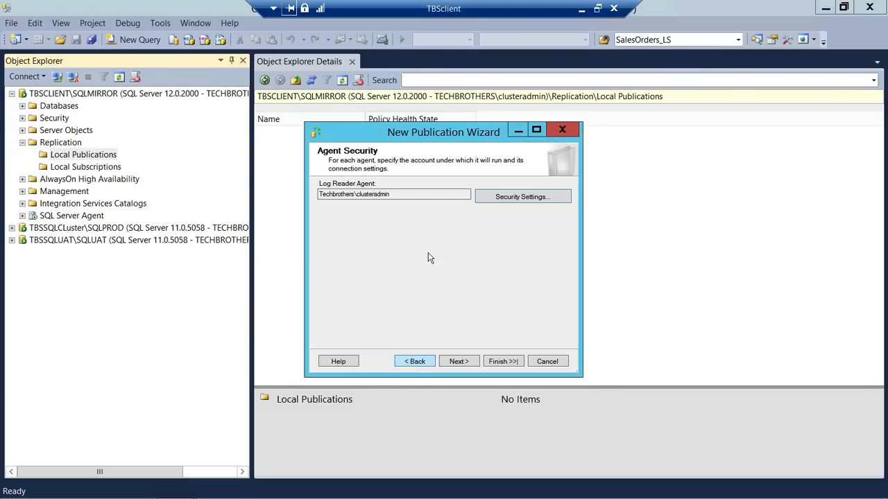
click(458, 361)
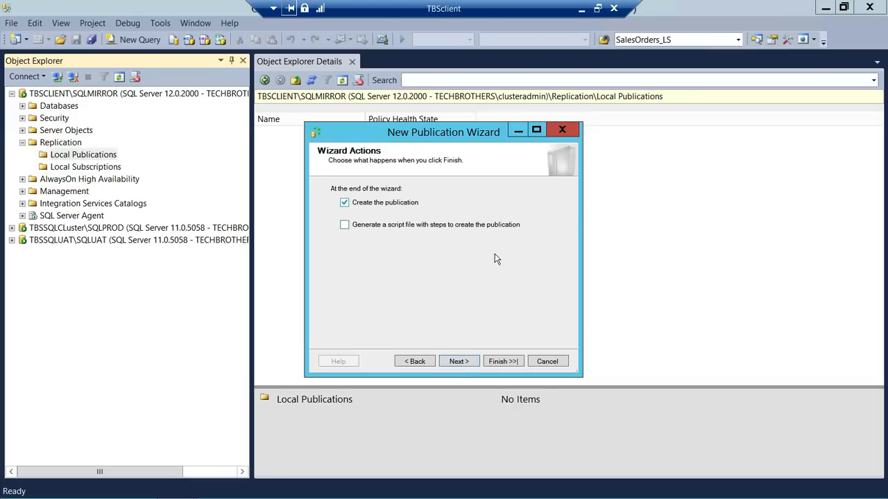
- Name the publication P2P_Demo, create it, and select it under Local Publications
click(458, 361)
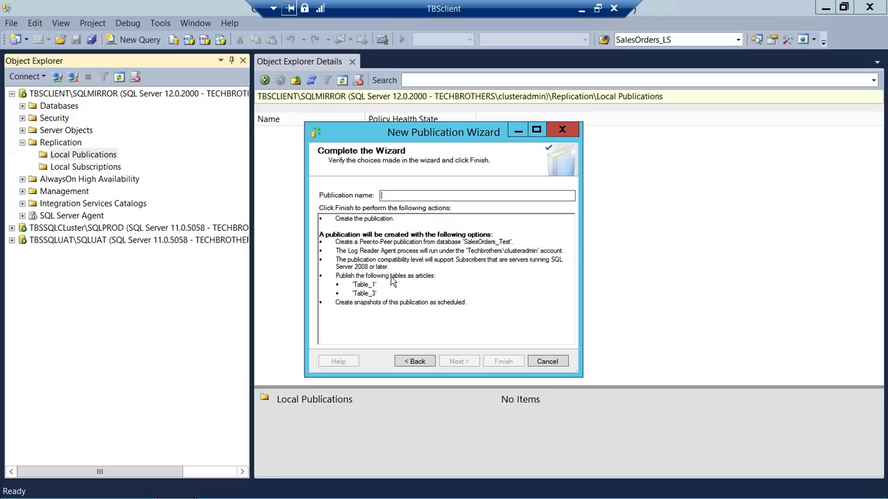
text(P2P)
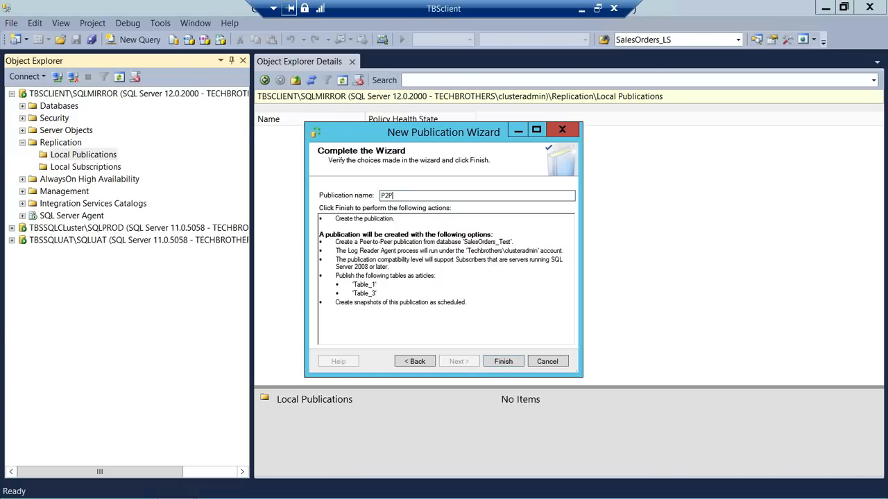
text(_Demo)
click(502, 363)
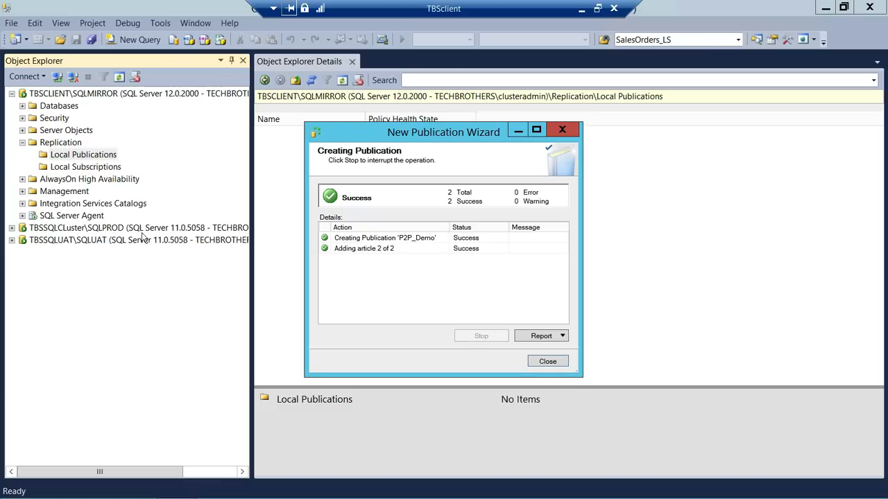
click(547, 361)
click(84, 169)
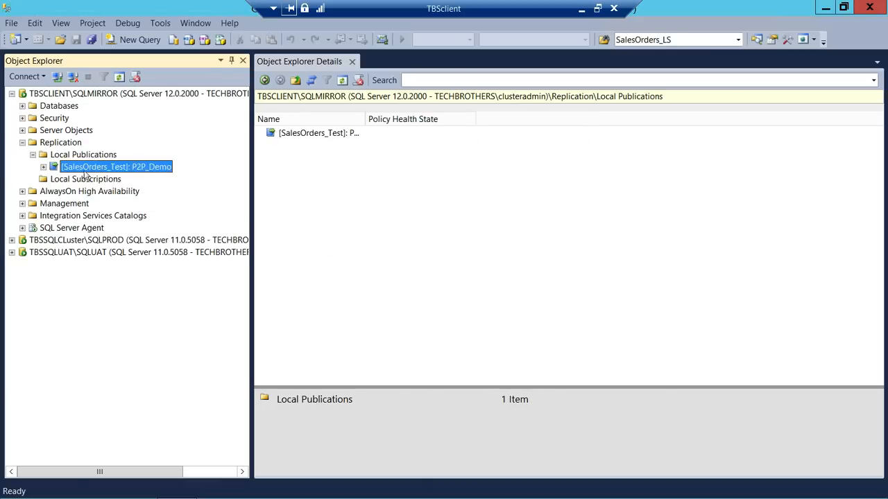
- Run Configure Peer-To-Peer Topology for P2P_Demo on SalesOrders_Test up to the topology diagram
right_click(120, 165)
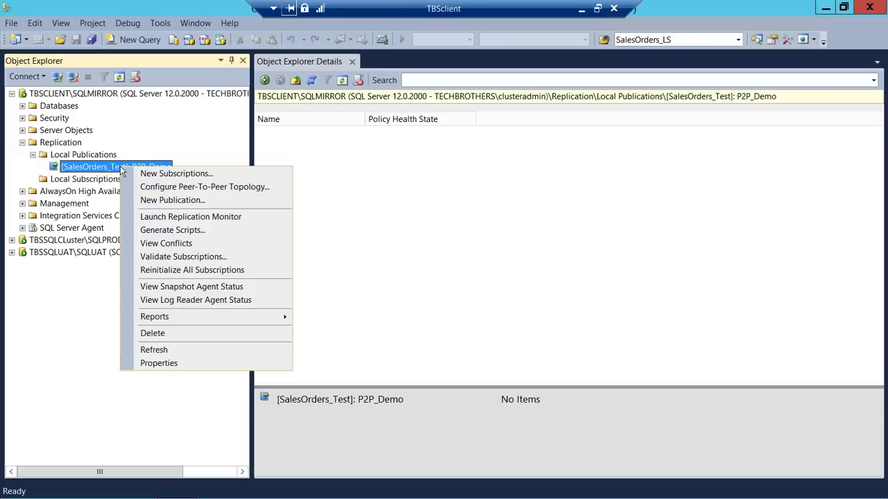
click(158, 187)
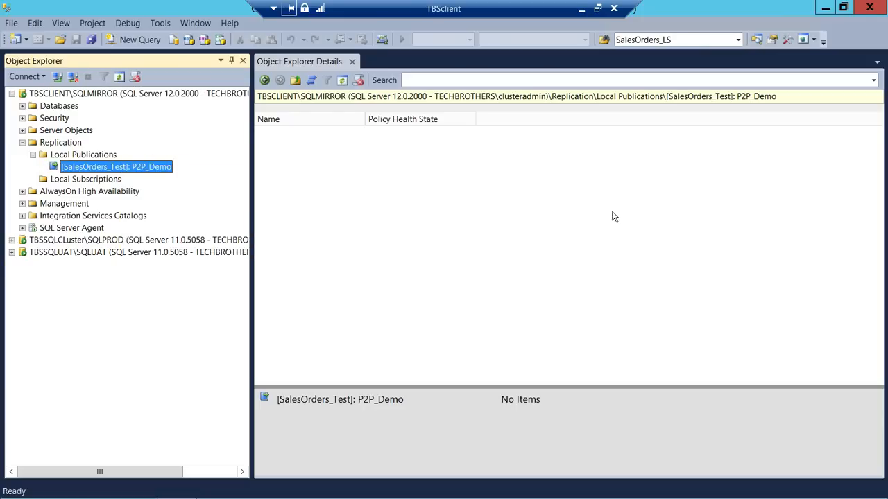
click(459, 361)
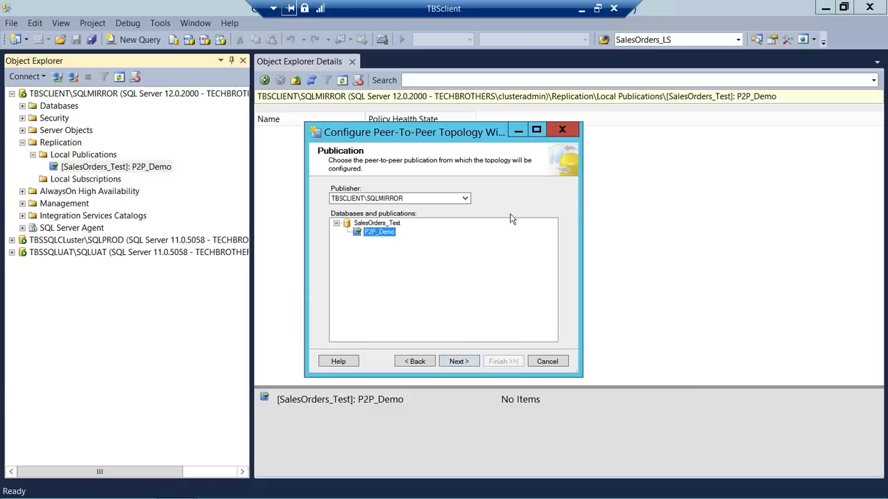
click(391, 224)
click(367, 236)
click(460, 362)
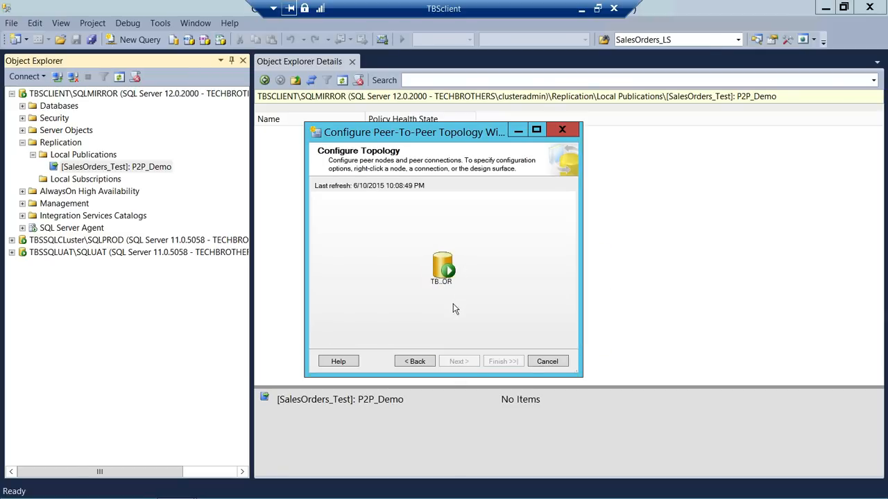
mouse_move(430, 273)
- Add a new peer node and connect to the TBSSQLCluster\SQLPROD server
right_click(346, 234)
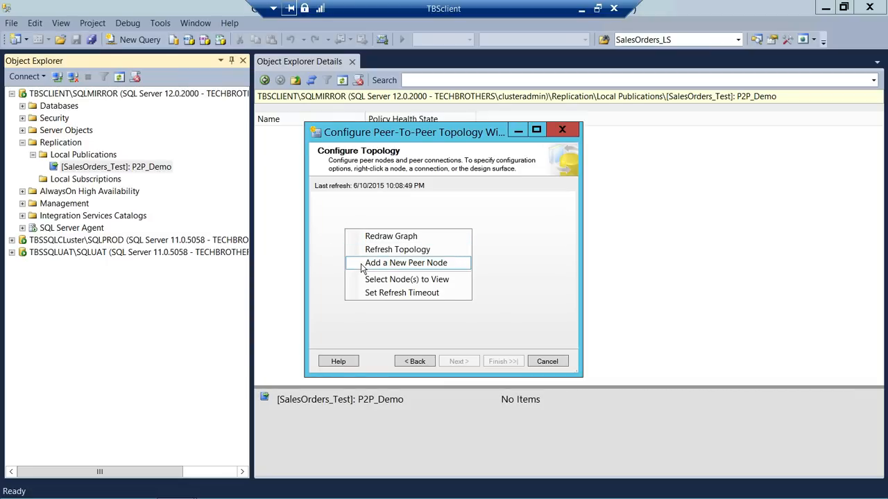
click(362, 264)
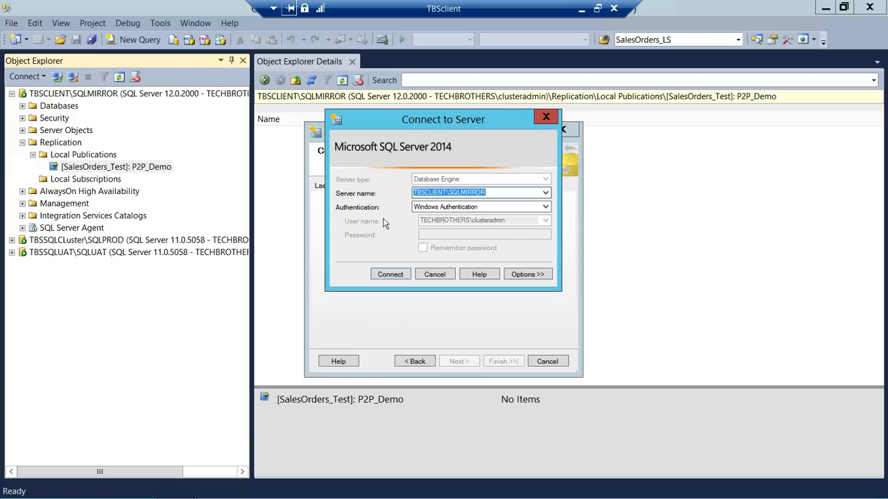
click(545, 193)
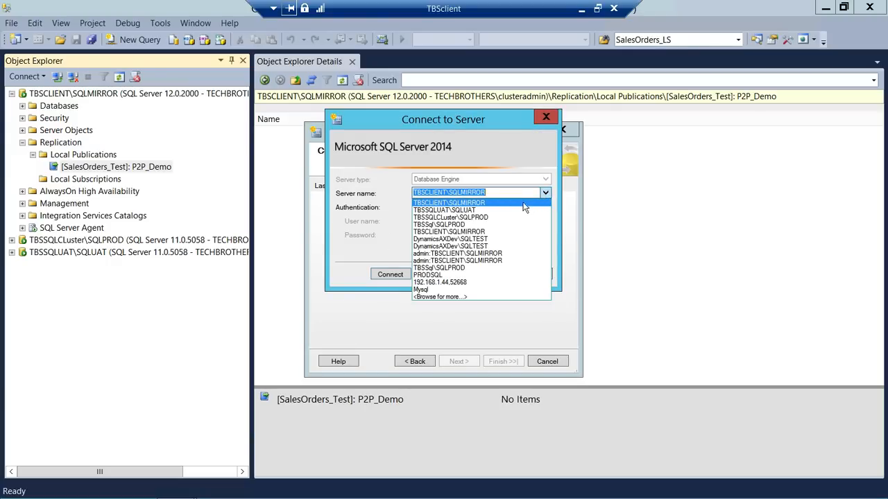
click(493, 218)
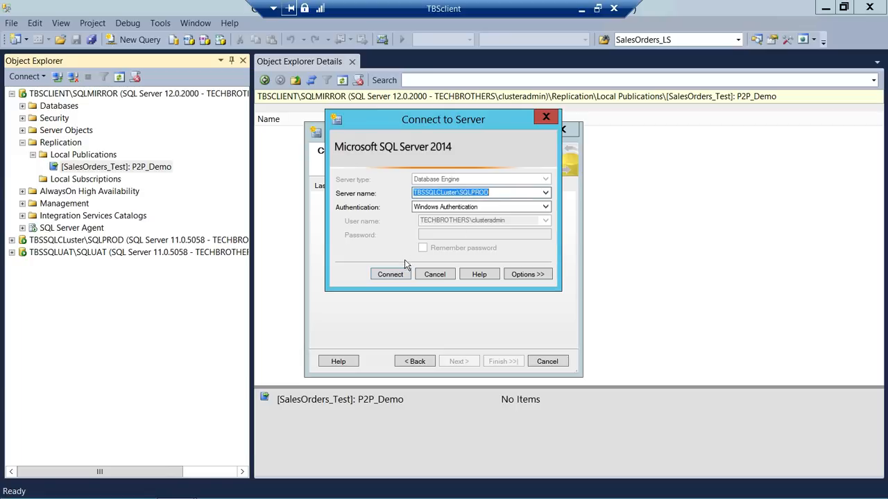
click(390, 274)
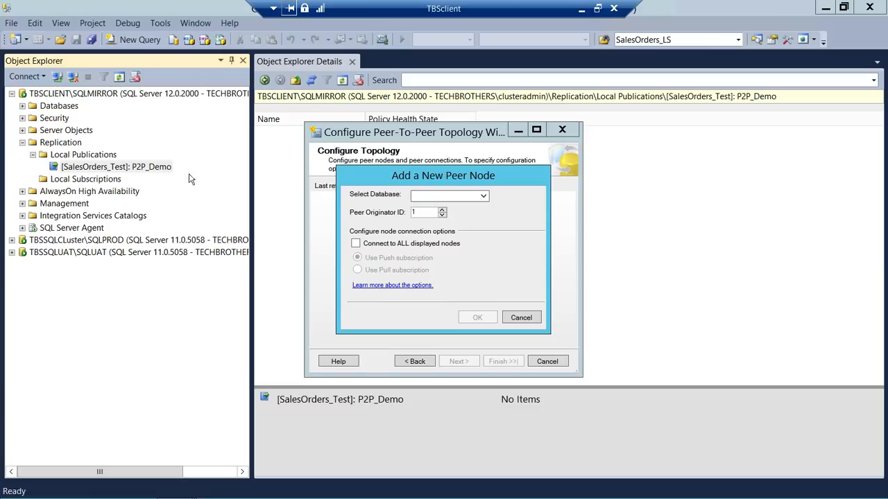
- Choose SalesOrder_Test with originator ID 101, push-connected to all displayed nodes
click(483, 197)
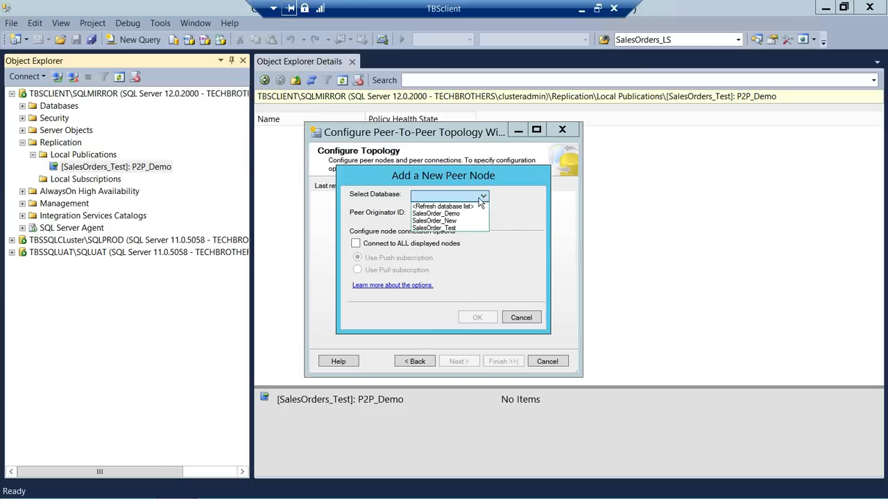
click(449, 229)
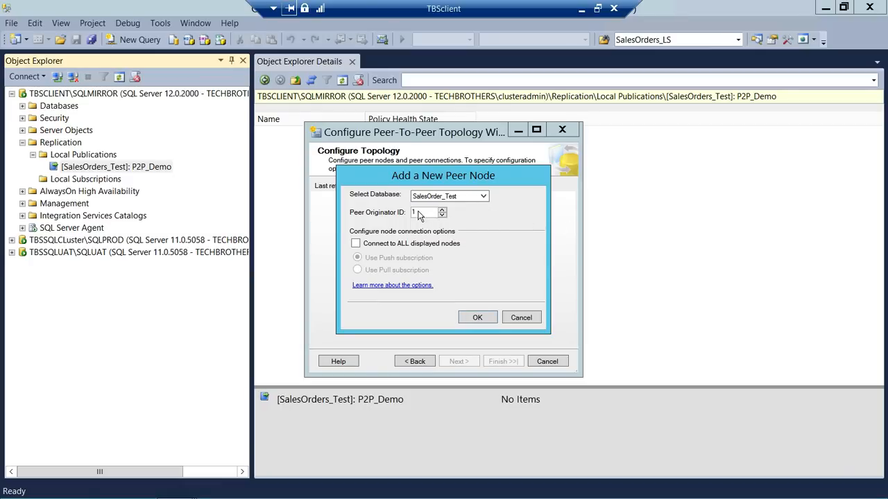
click(419, 212)
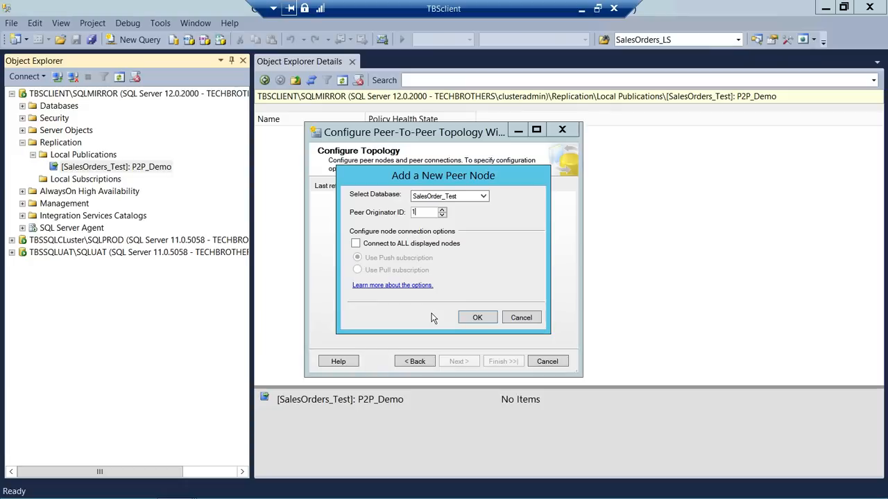
text(0)
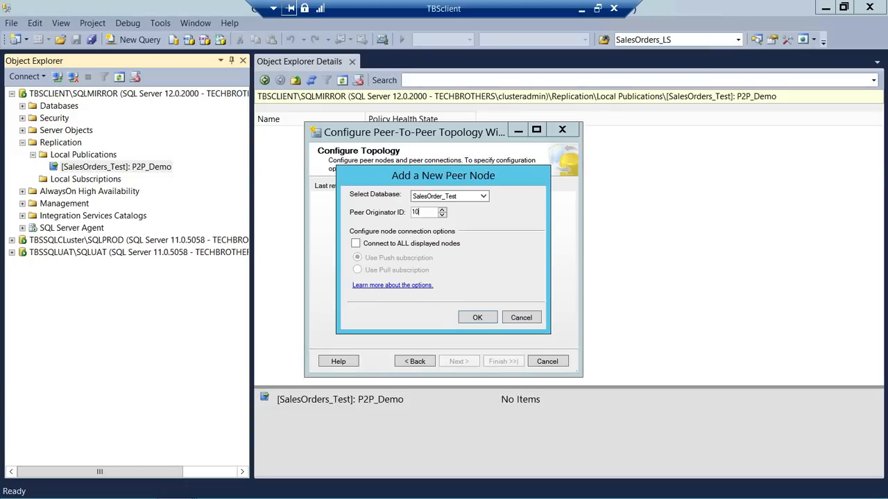
text(1)
click(355, 243)
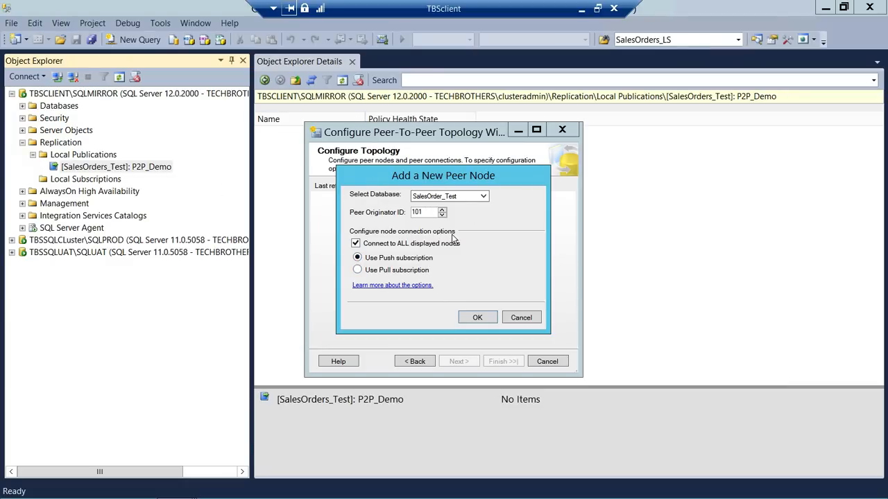
click(477, 319)
- Add SalesOrder_Test on TBSSQLUAT\SQLUAT as a peer with originator ID 102, connected to all nodes
right_click(368, 287)
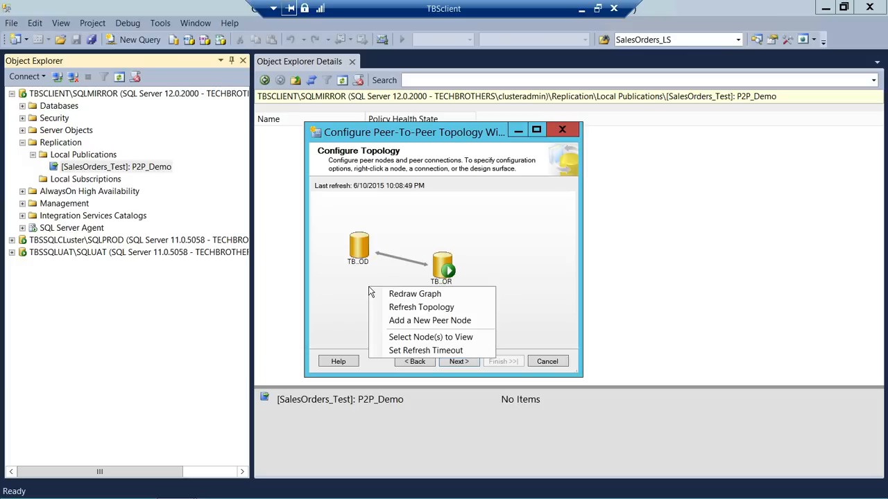
click(412, 322)
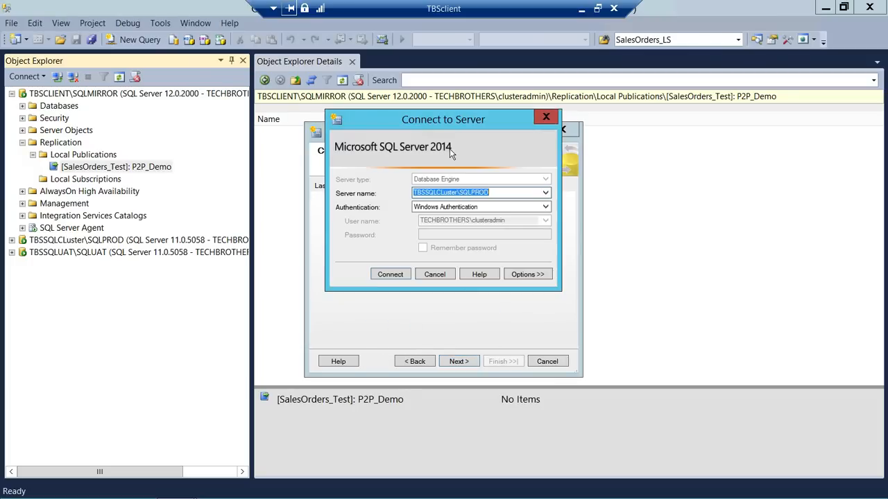
click(546, 193)
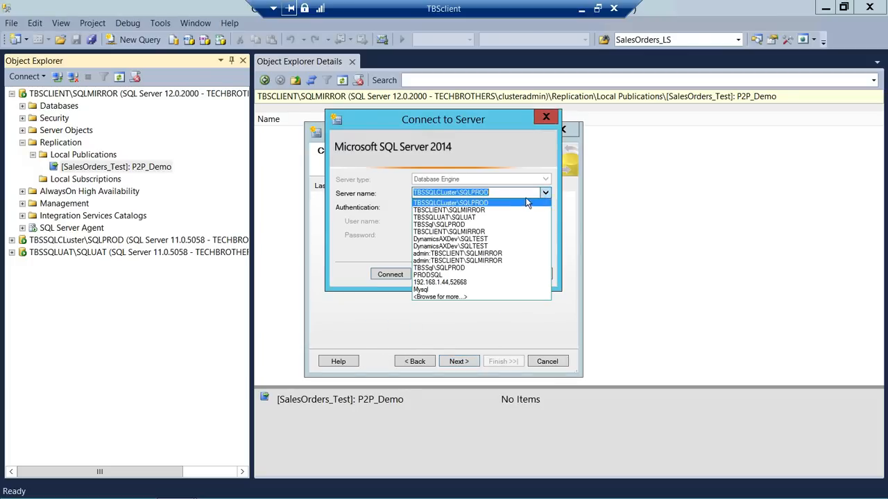
click(494, 218)
click(403, 274)
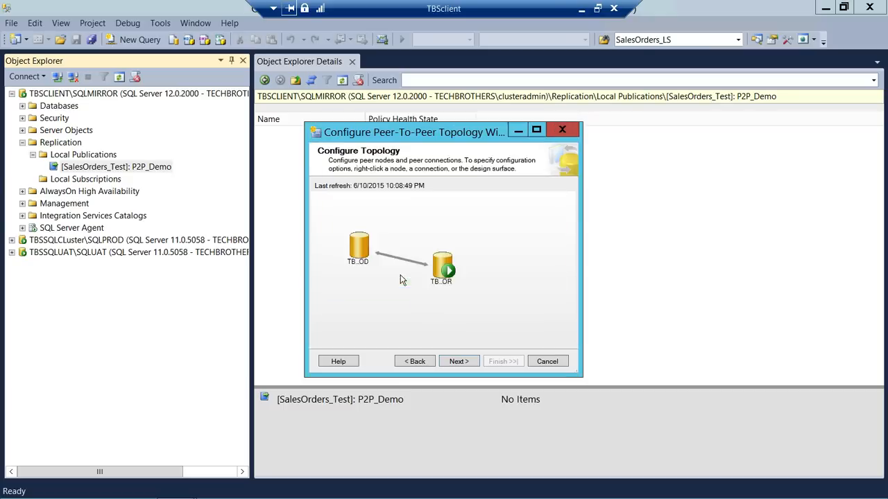
click(481, 196)
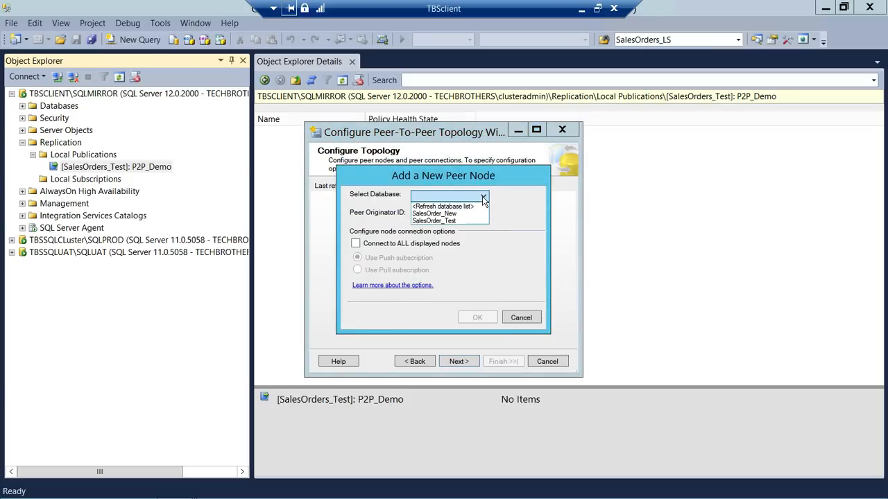
click(449, 226)
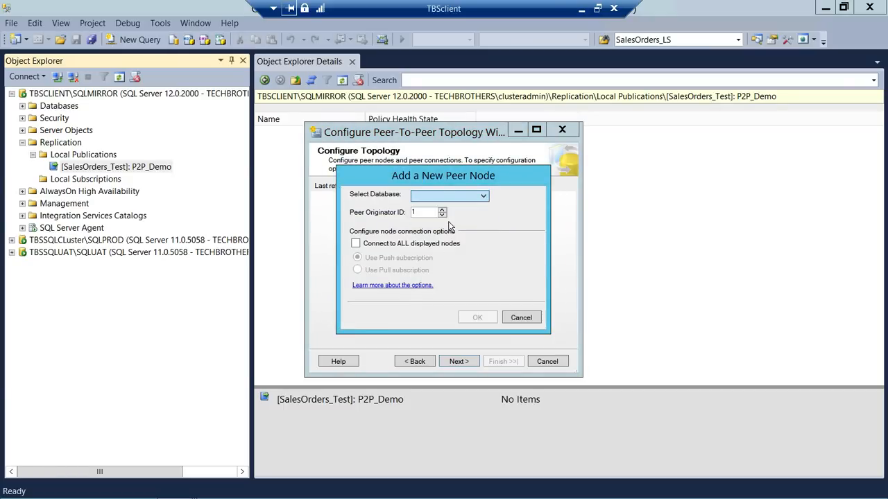
click(428, 214)
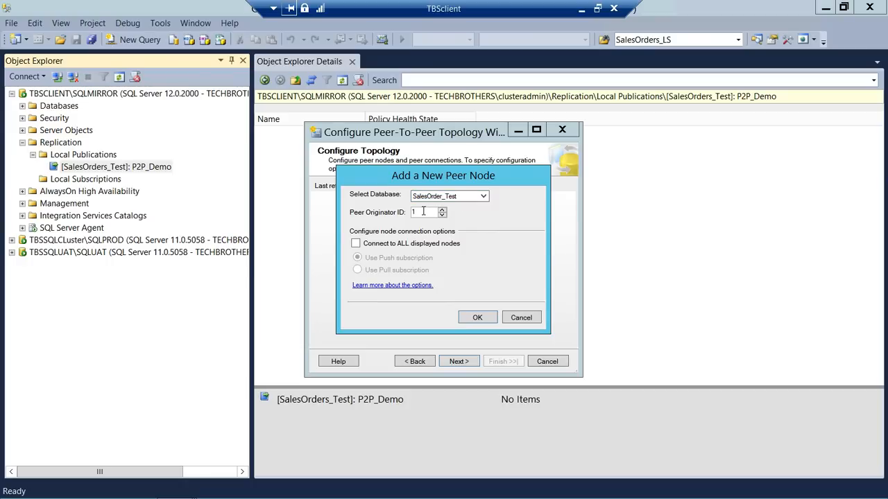
text(02)
click(355, 243)
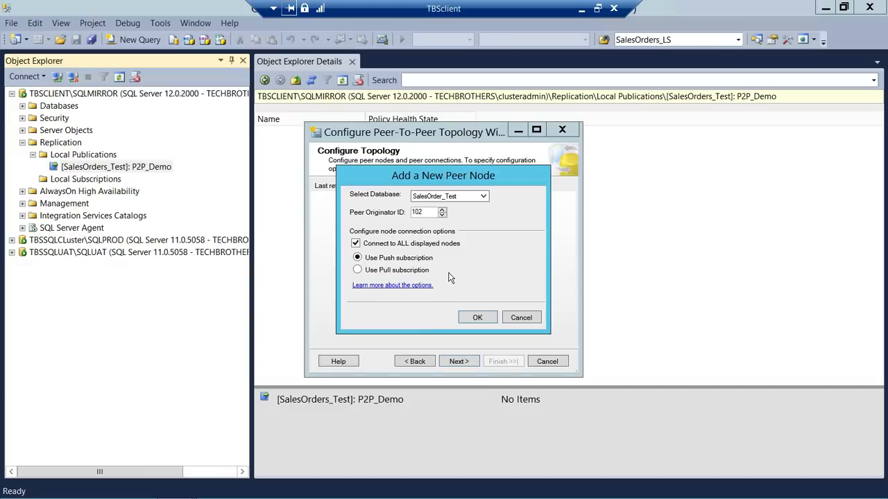
click(477, 318)
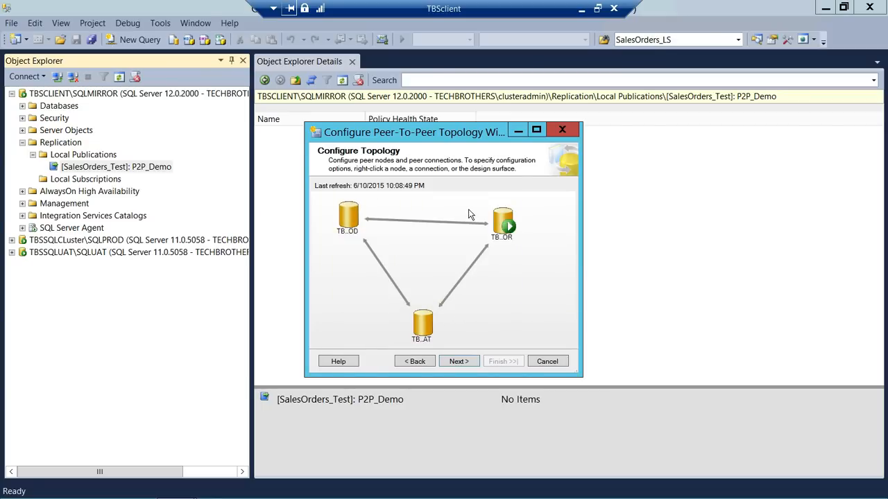
- Review the info cards of the peer nodes in the three-node topology diagram
mouse_move(510, 221)
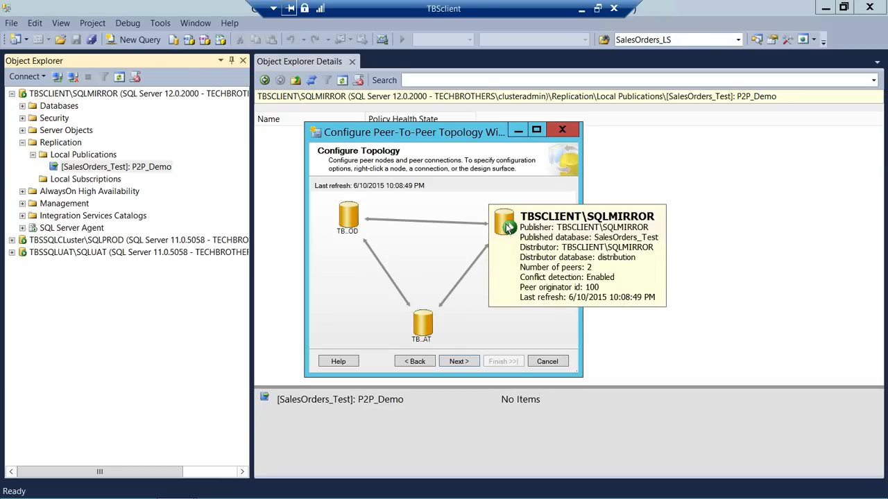
mouse_move(350, 223)
- Run the Log Reader Agents under the domain process account, reusing the first peer's security for all
click(458, 361)
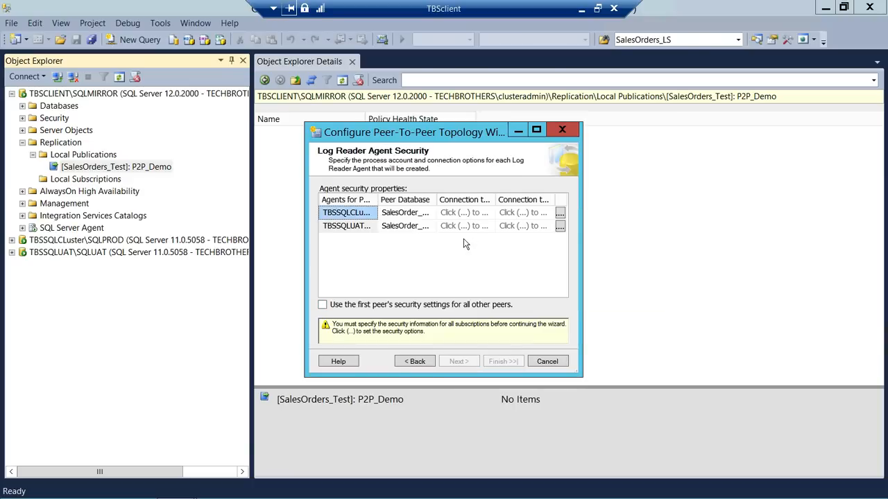
click(560, 213)
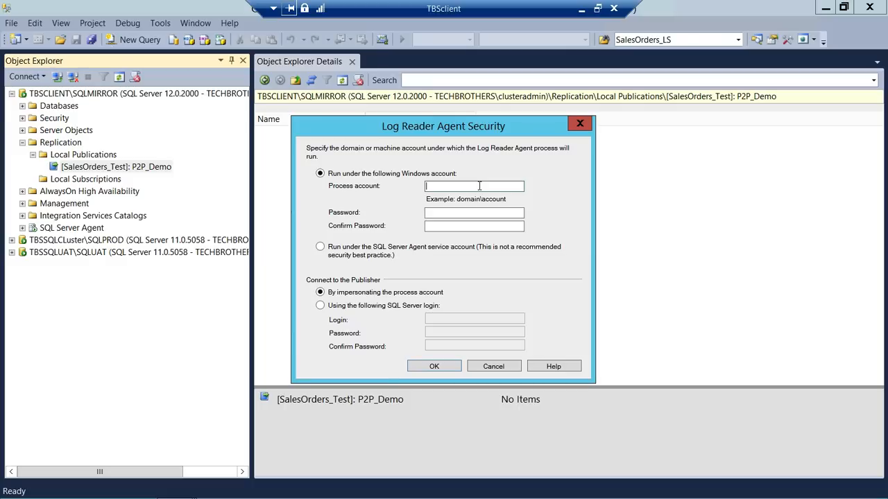
text(Techbrothers\clusteradmin)
click(474, 213)
text(********)
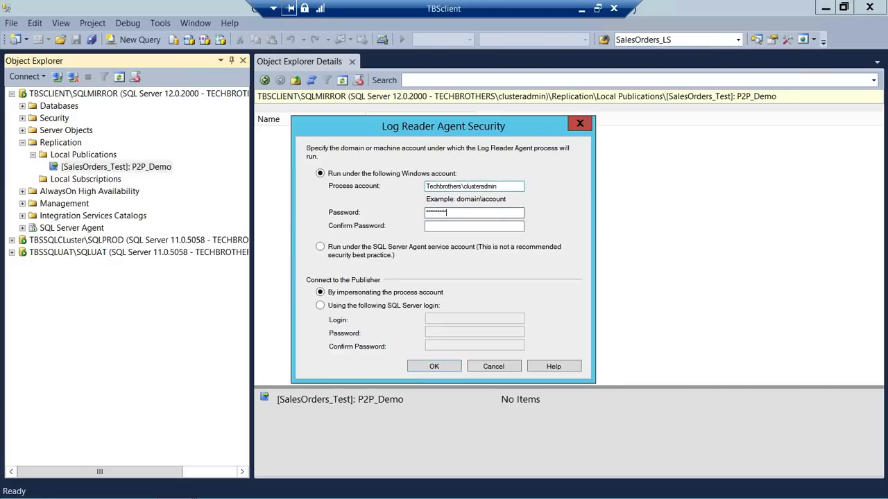
click(474, 226)
text(**********)
click(430, 371)
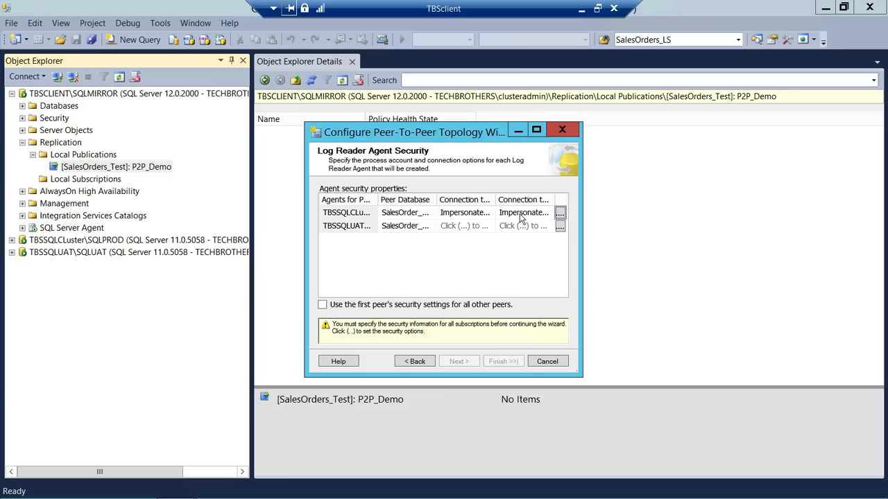
click(322, 305)
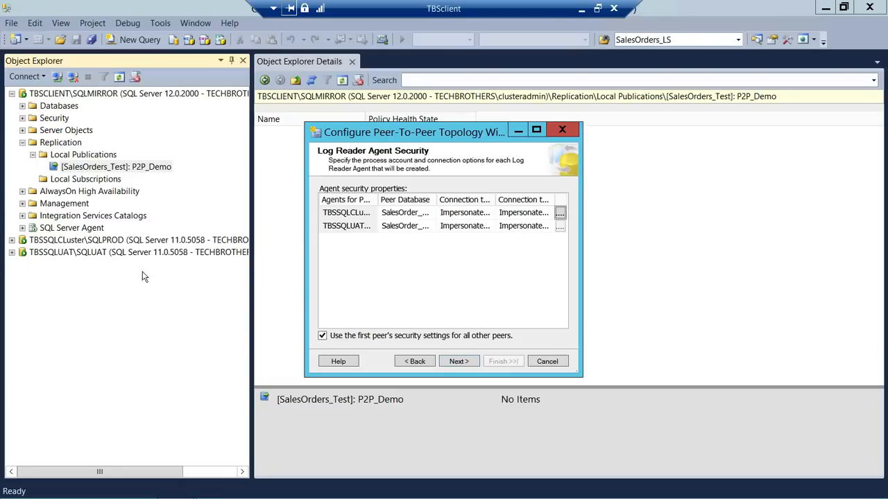
- On Distribution Agent Security, widen the subscriber column to show full server names
click(458, 362)
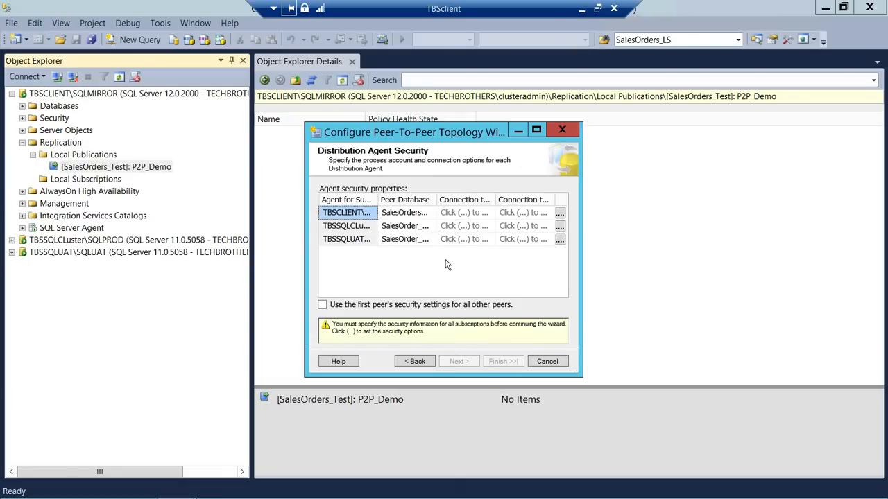
double_click(378, 200)
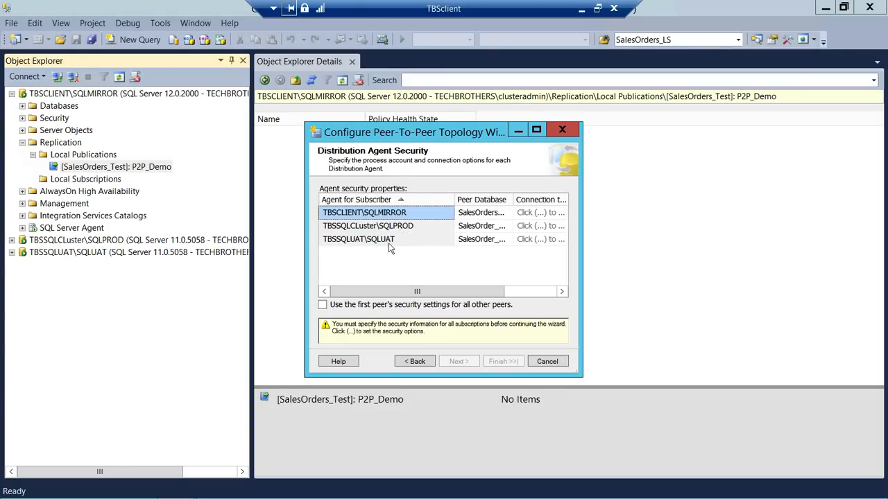
mouse_move(382, 291)
mouse_down()
mouse_move(459, 292)
mouse_move(373, 296)
mouse_up()
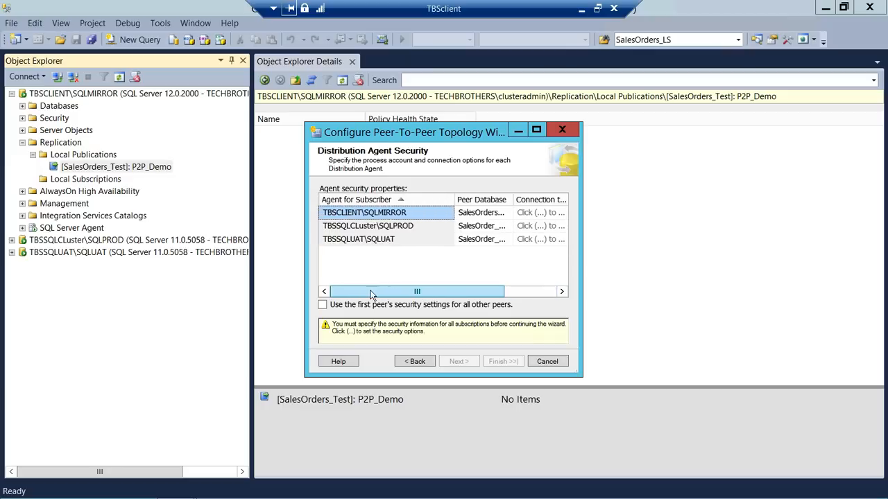
click(529, 295)
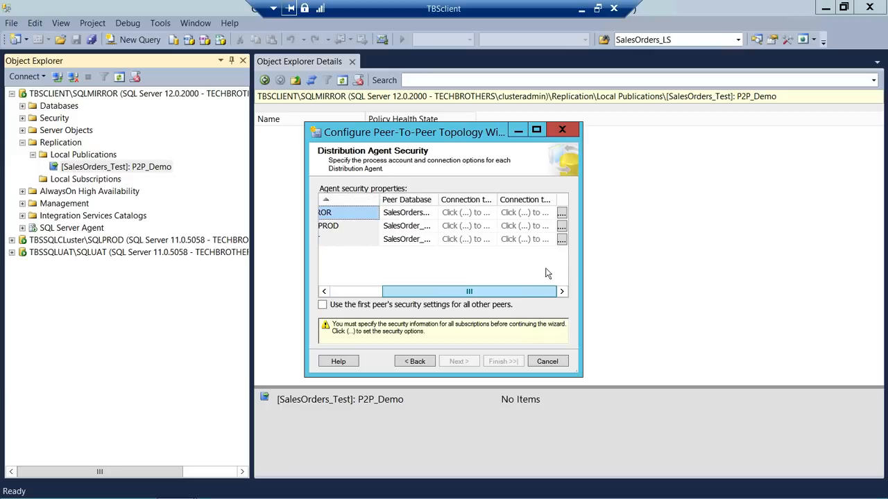
- Run all Distribution Agents under the domain process account, applying the first peer's settings to every peer
click(561, 213)
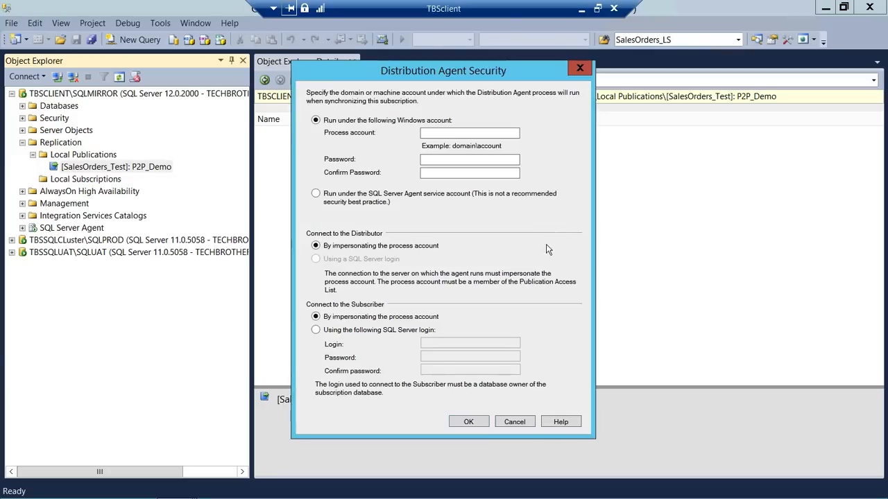
click(435, 133)
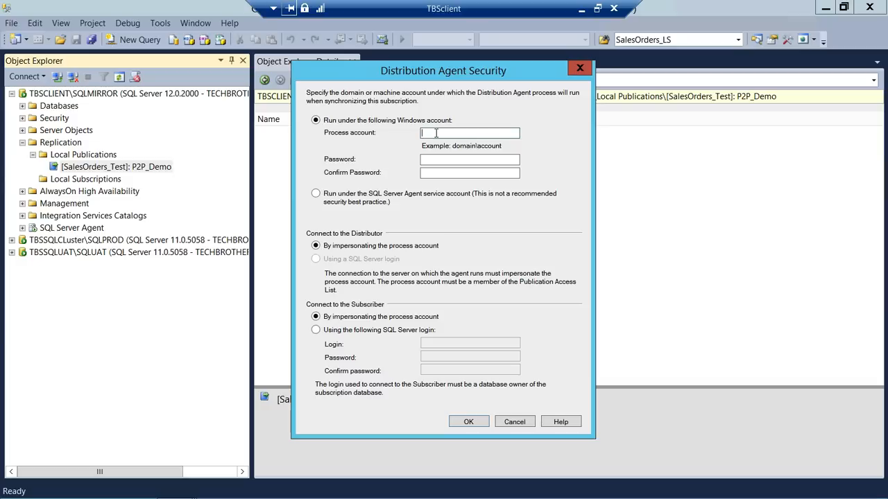
text(Techbroth)
text(ers\)
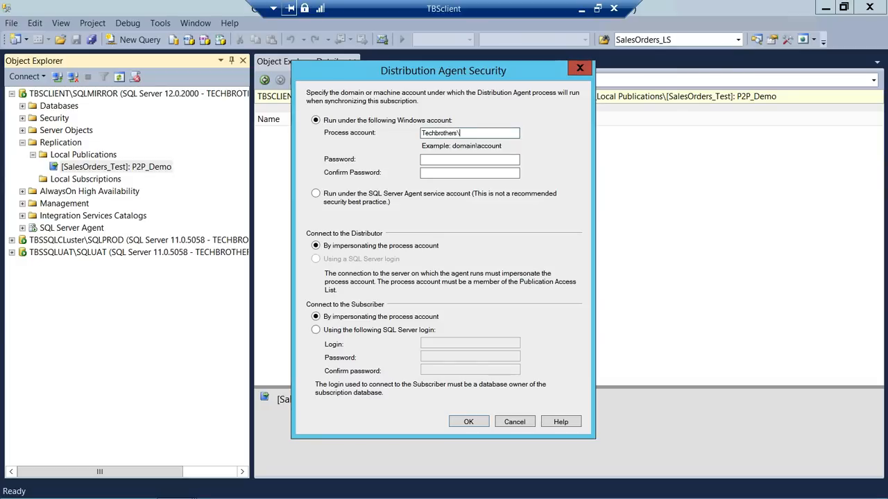
text(sql)
key(BackSpace)
key(BackSpace)
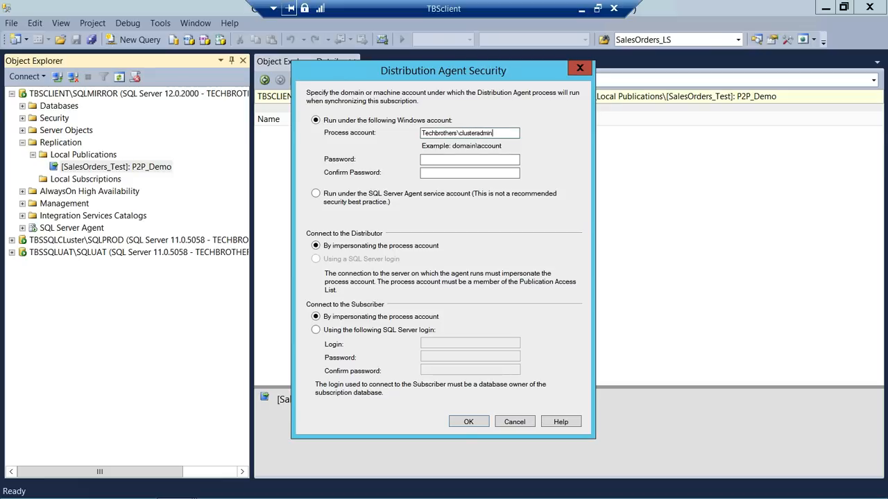
key(Tab)
text(********)
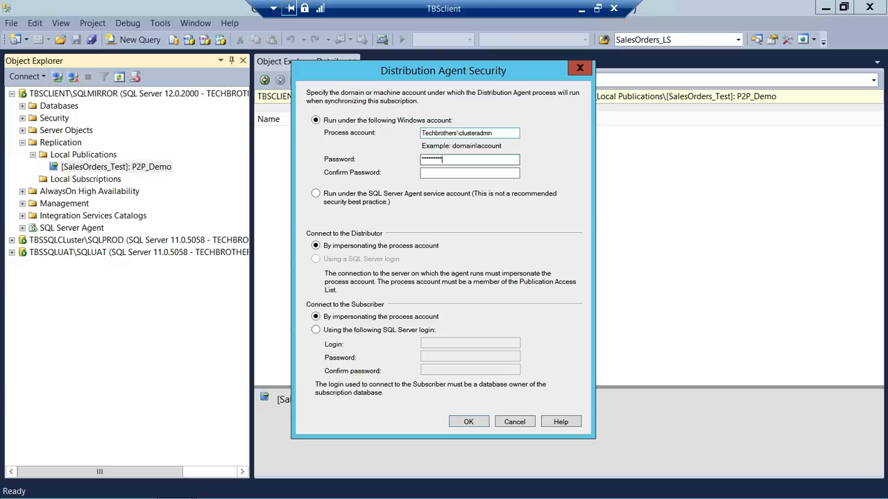
key(Tab)
text(**********)
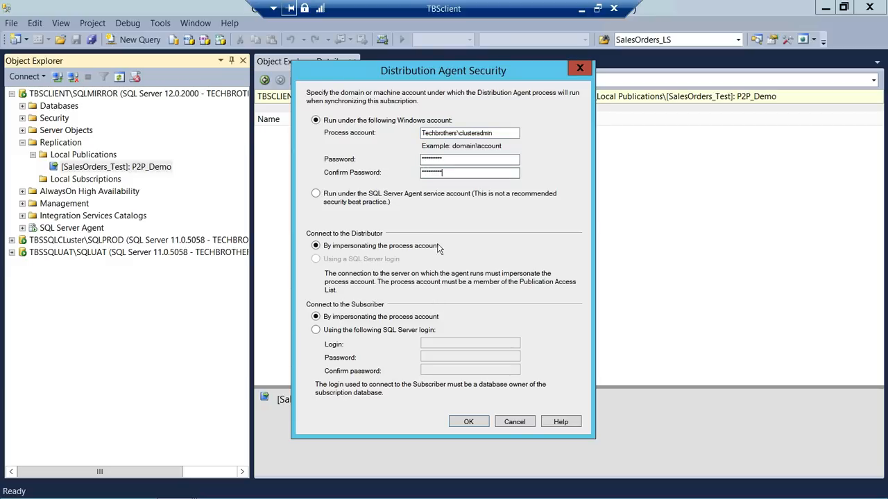
click(469, 421)
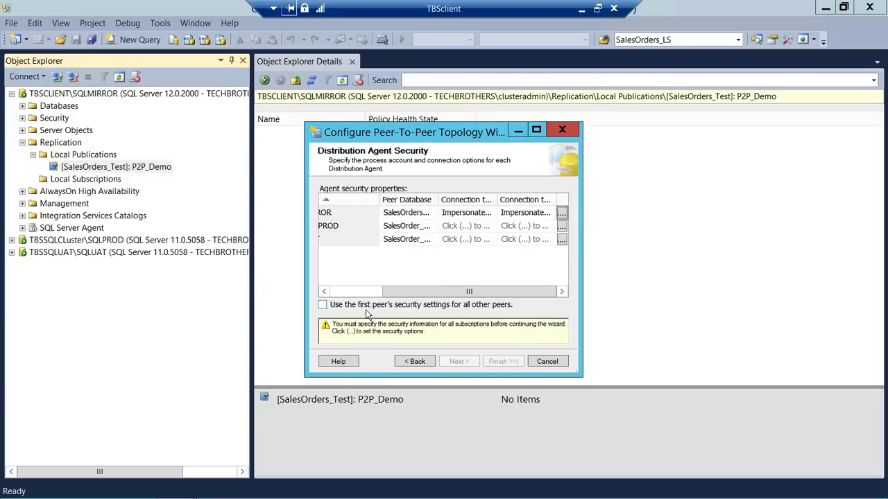
click(324, 305)
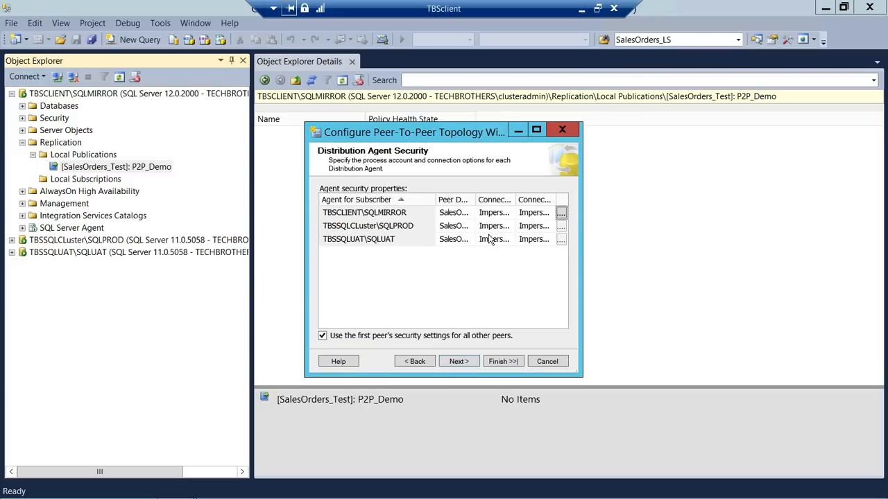
click(459, 361)
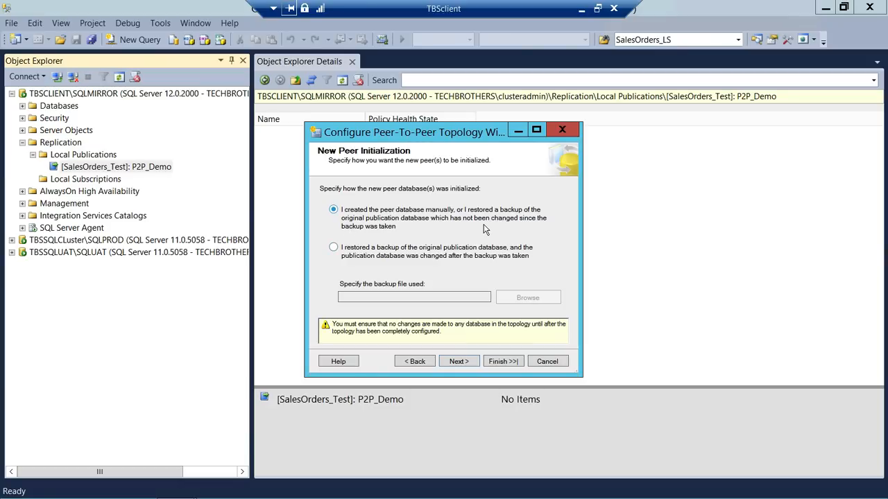
- Keep 'I created the peer database manually' as the initialization method and reach the summary
click(333, 248)
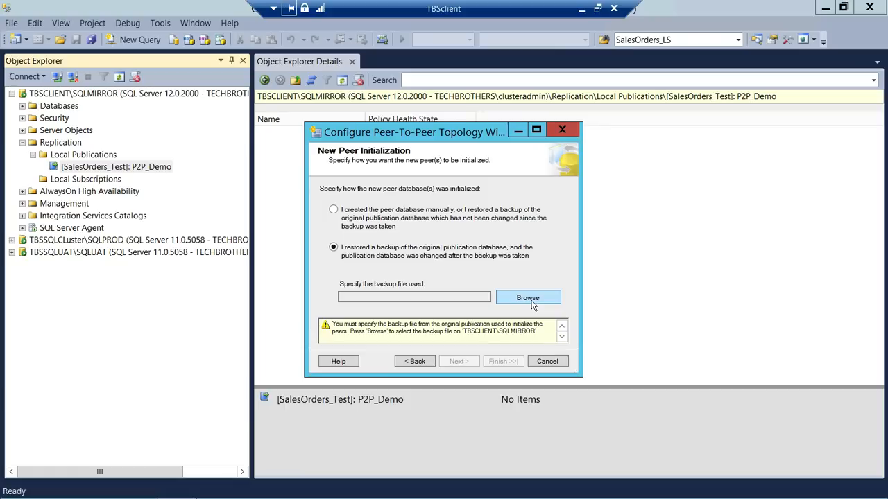
click(332, 210)
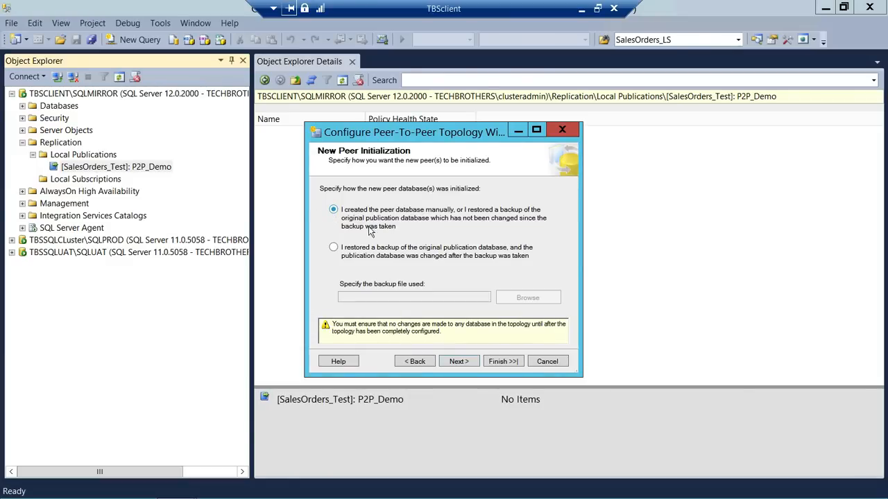
click(460, 362)
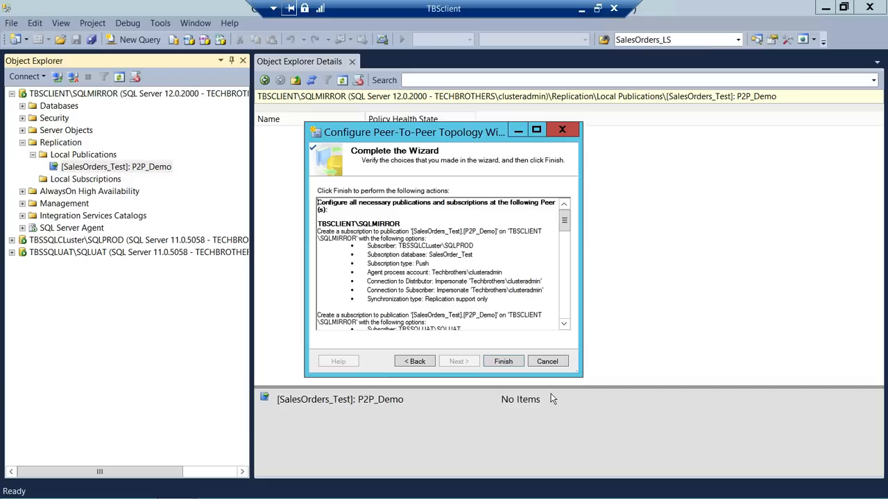
- Finish the wizard, confirm all 8 topology actions succeed, and close it
click(504, 362)
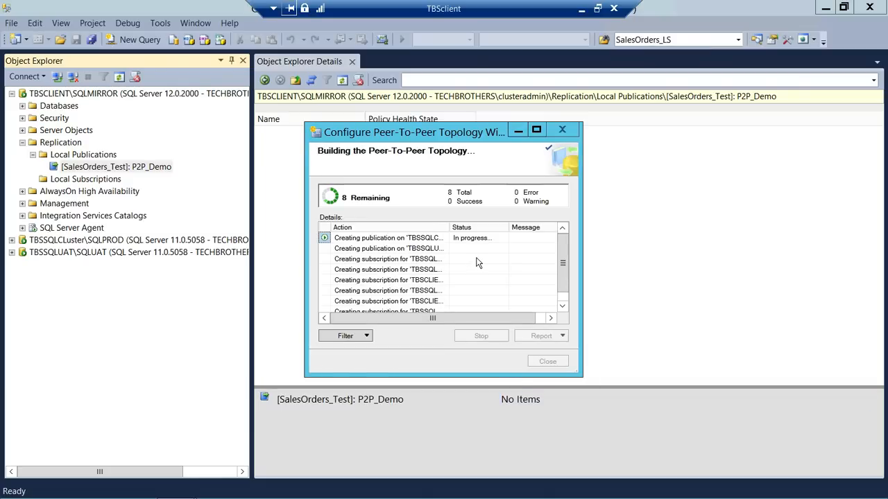
click(540, 131)
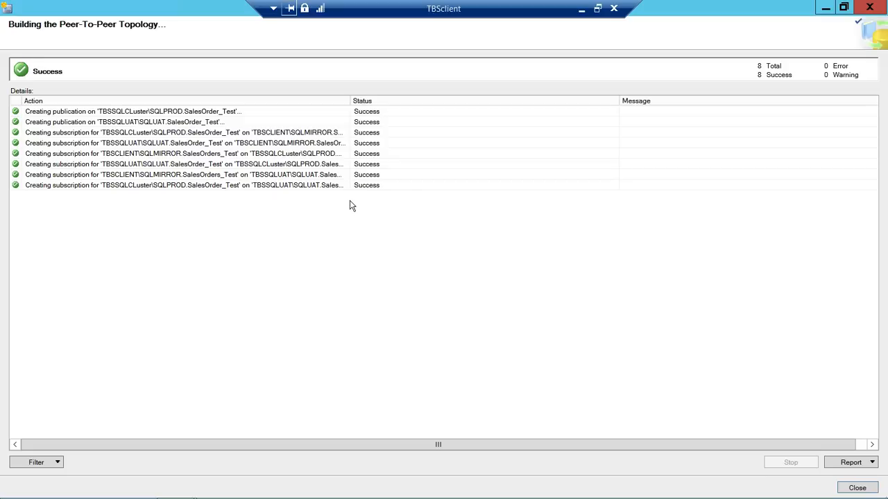
click(857, 489)
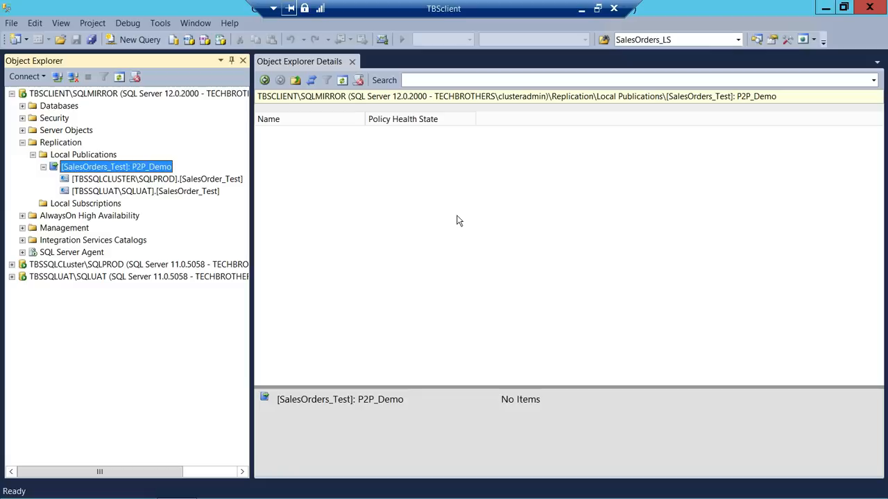
- Check P2P_Demo's SQLPROD and SQLUAT subscriptions, then collapse the Replication folder
click(131, 182)
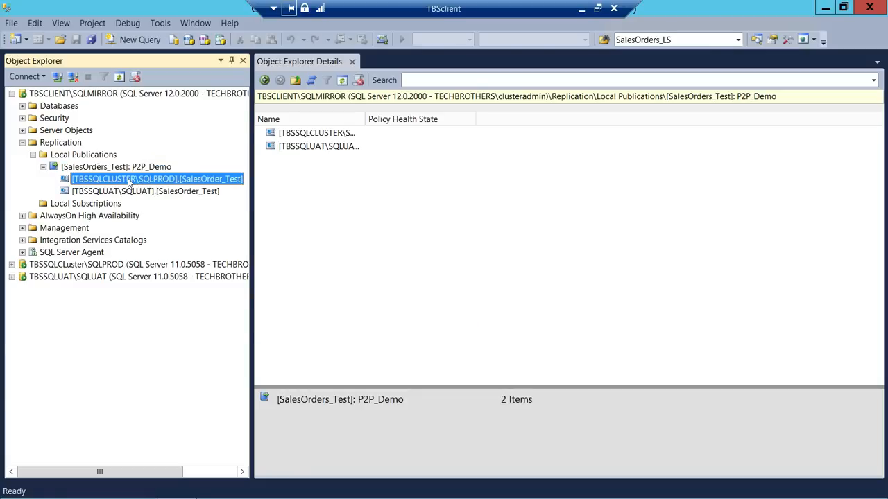
click(123, 193)
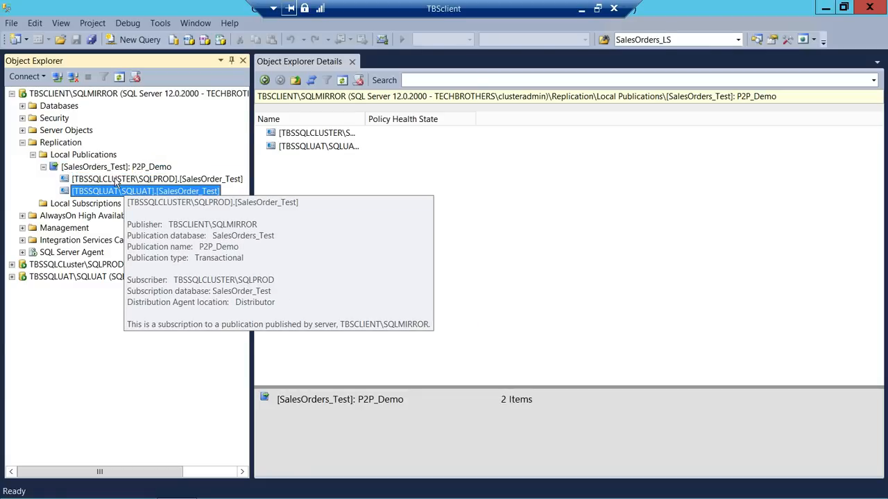
click(117, 182)
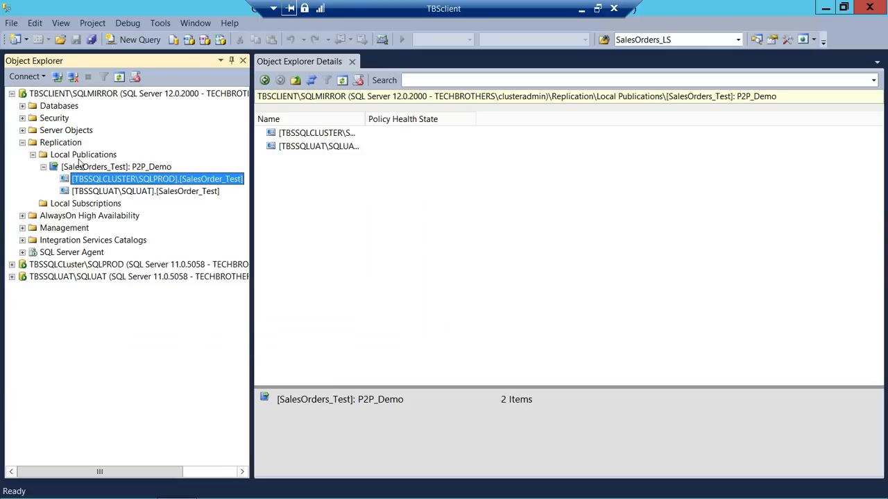
click(43, 166)
click(32, 154)
double_click(60, 142)
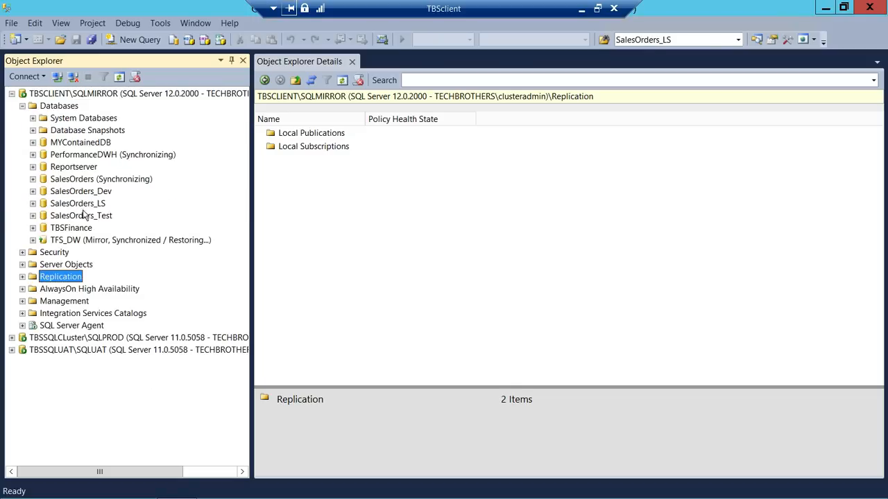
- Select the top 1000 rows of SalesOrders_Test's Table_1, close the results, and reopen its context menu
double_click(81, 215)
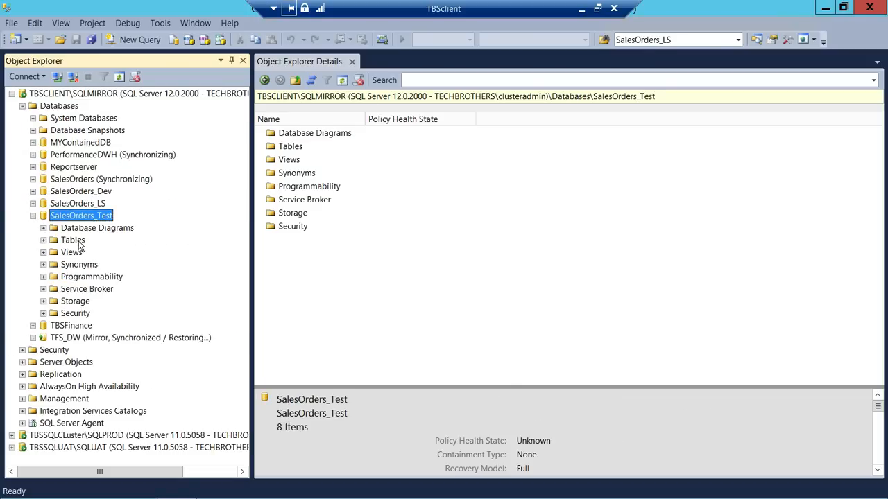
double_click(76, 240)
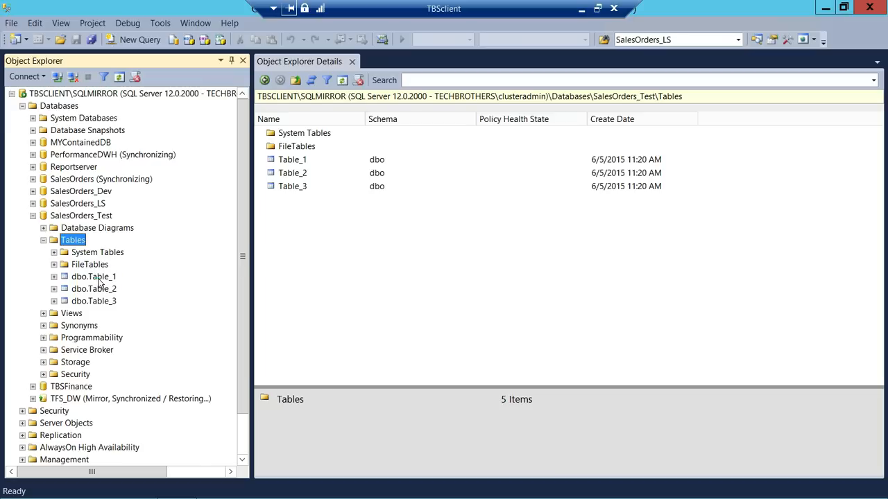
click(97, 277)
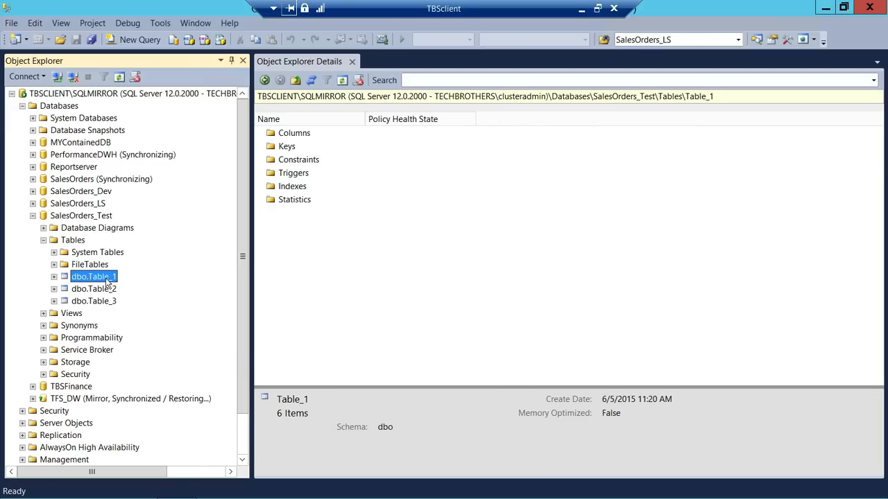
right_click(108, 281)
click(141, 280)
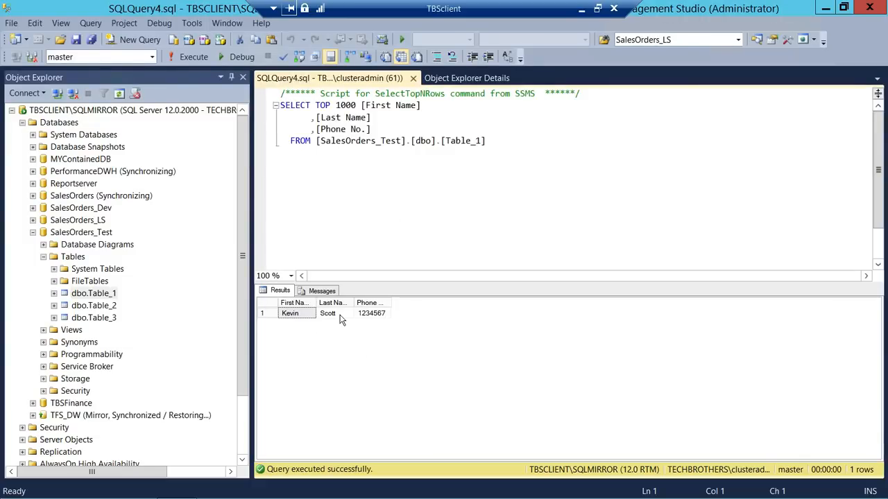
click(412, 77)
click(94, 277)
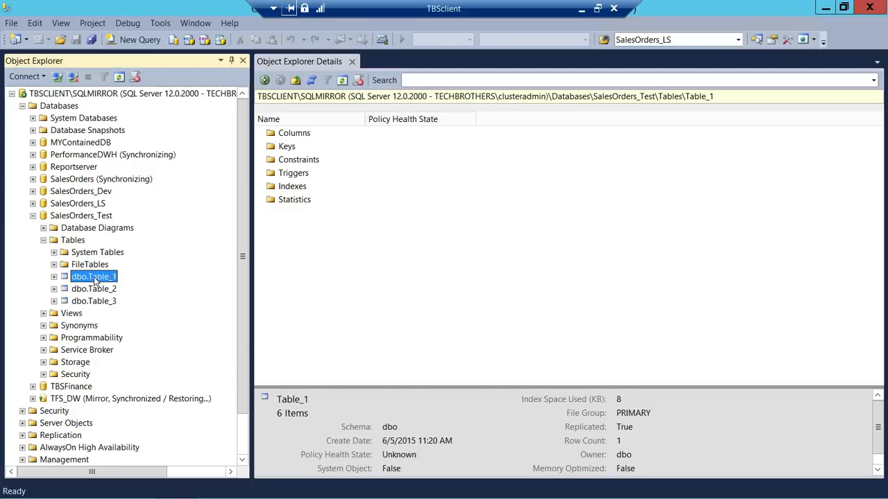
right_click(95, 277)
click(147, 295)
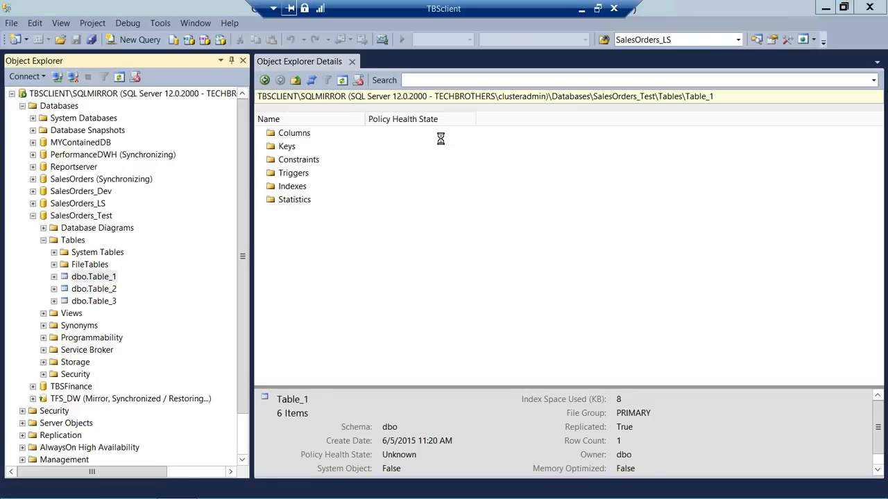
click(303, 124)
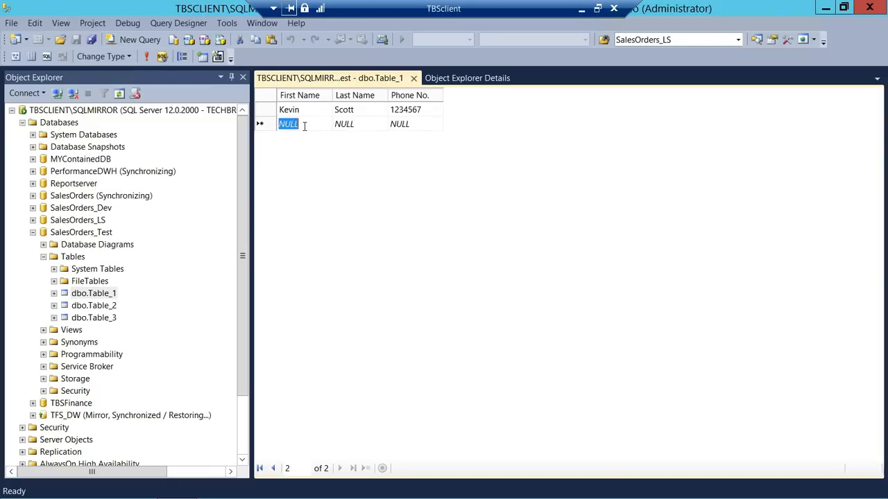
text(George)
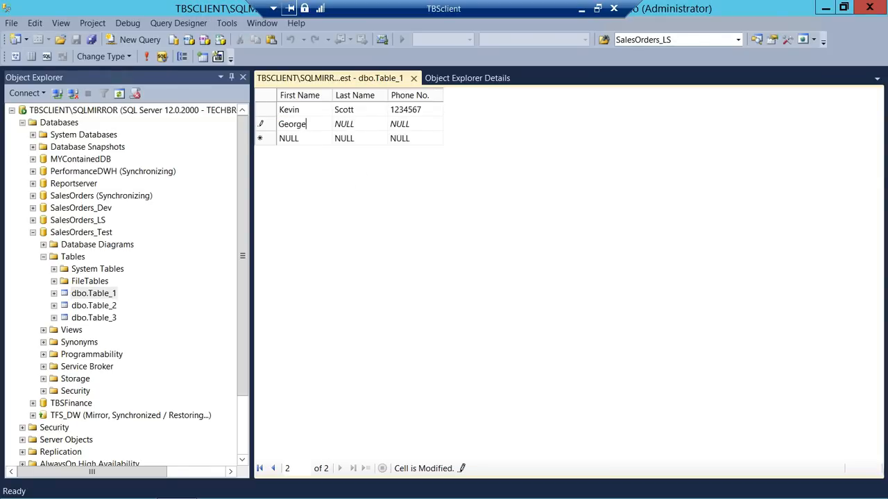
click(366, 124)
text(Bailey)
click(415, 125)
text(2)
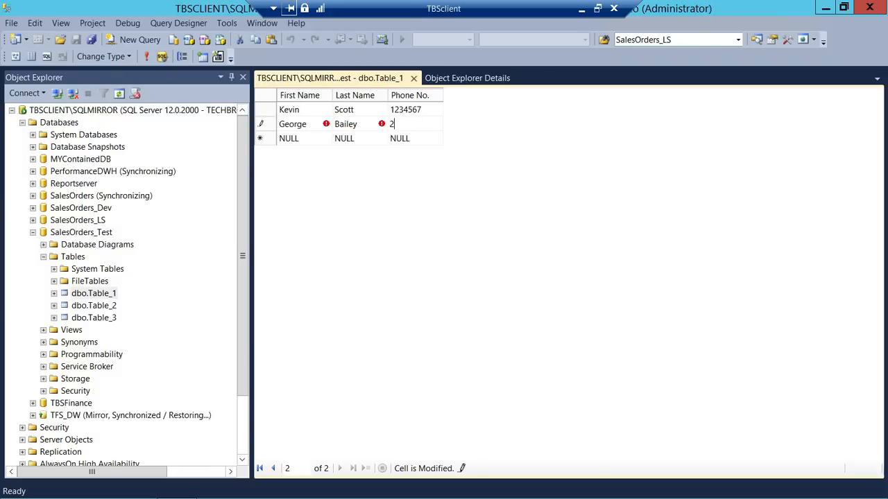
text(345432)
click(413, 77)
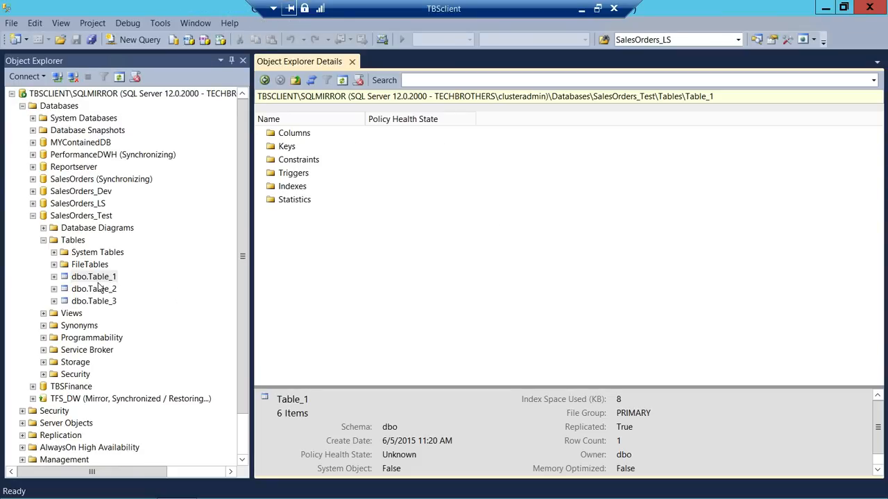
right_click(103, 277)
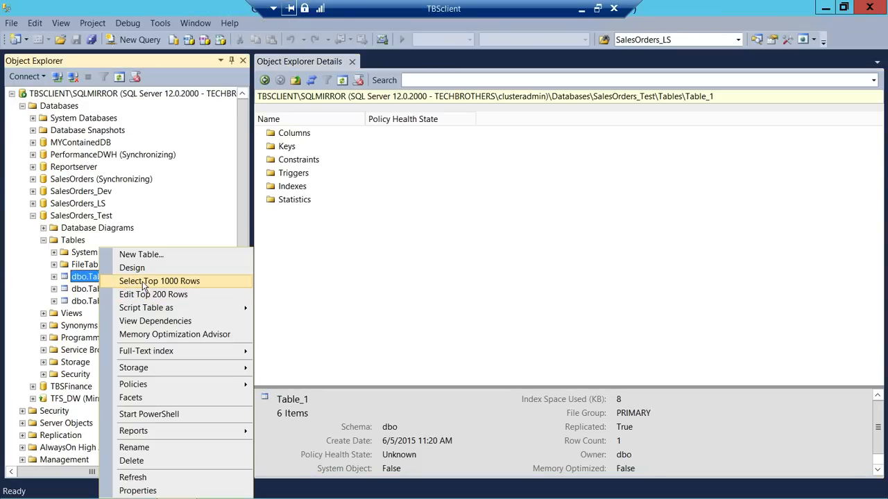
click(144, 282)
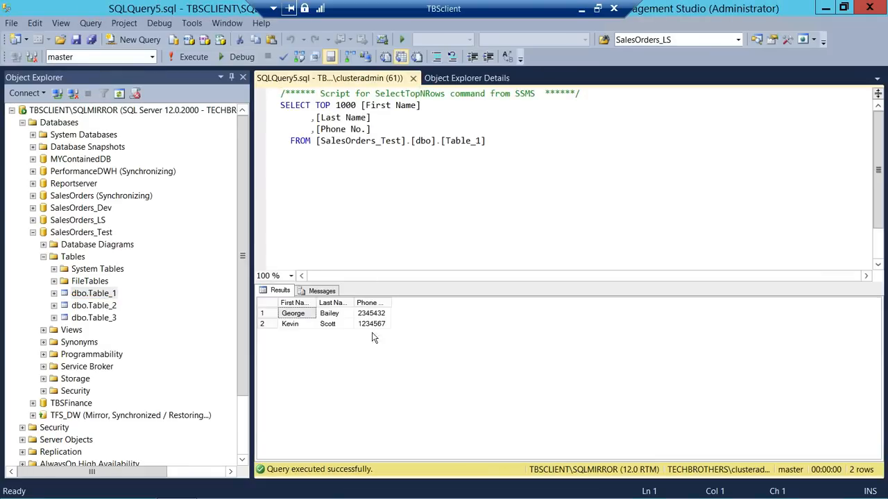
click(296, 317)
key(Right)
key(Right)
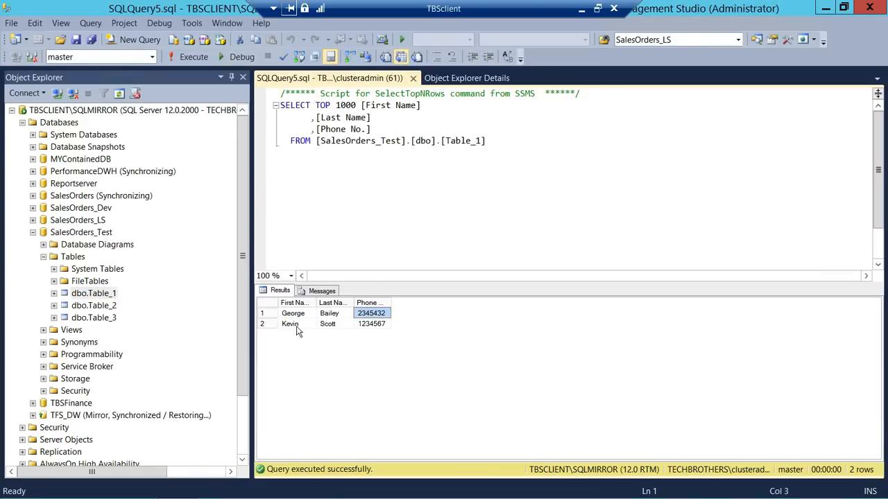
click(295, 328)
click(333, 328)
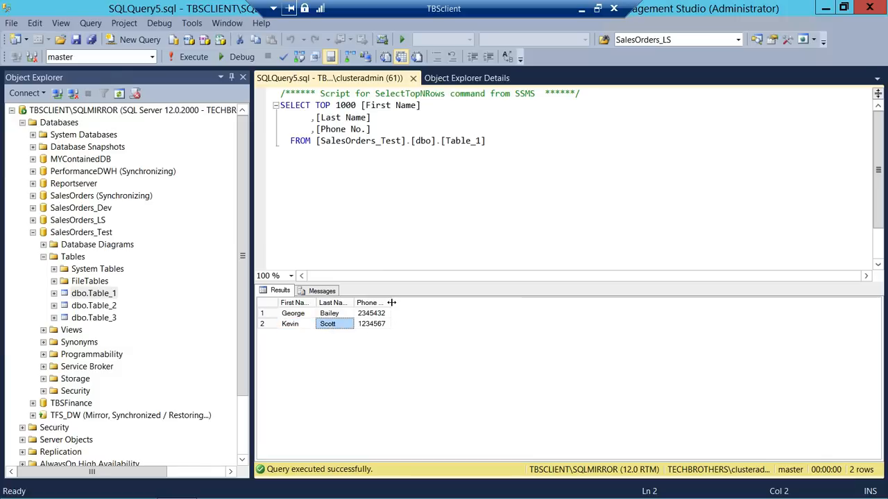
click(291, 331)
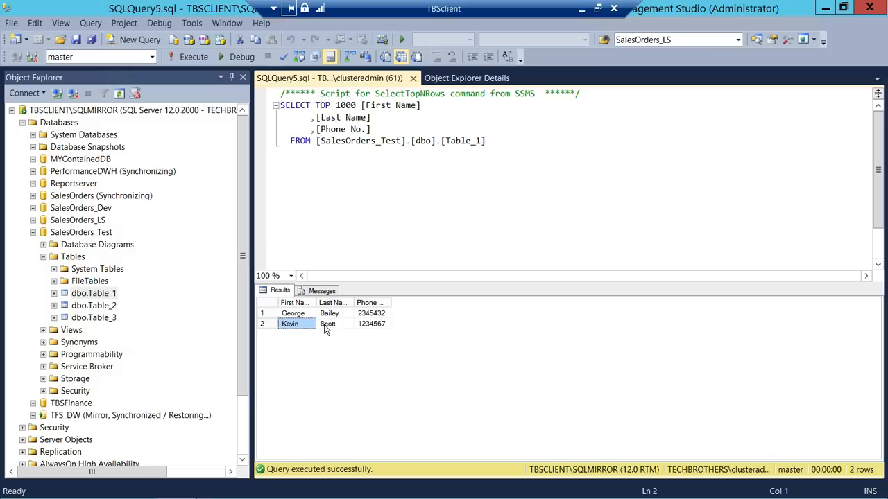
click(327, 327)
click(372, 327)
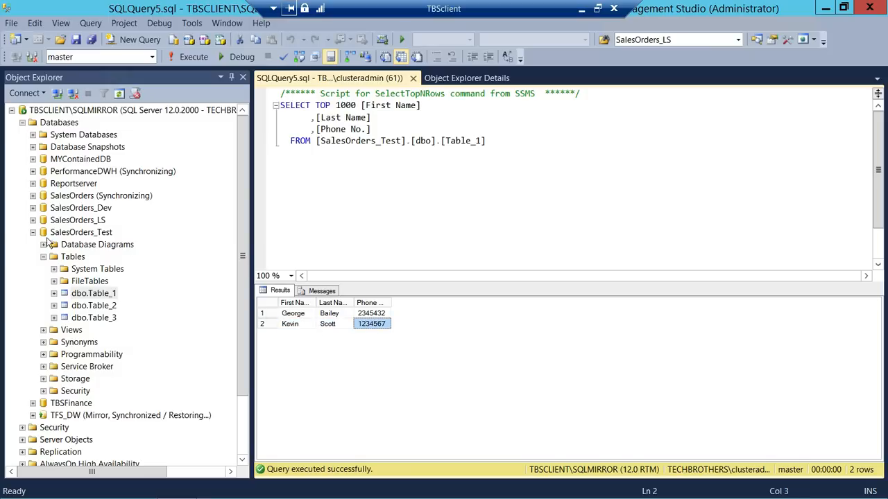
drag(243, 213, 247, 193)
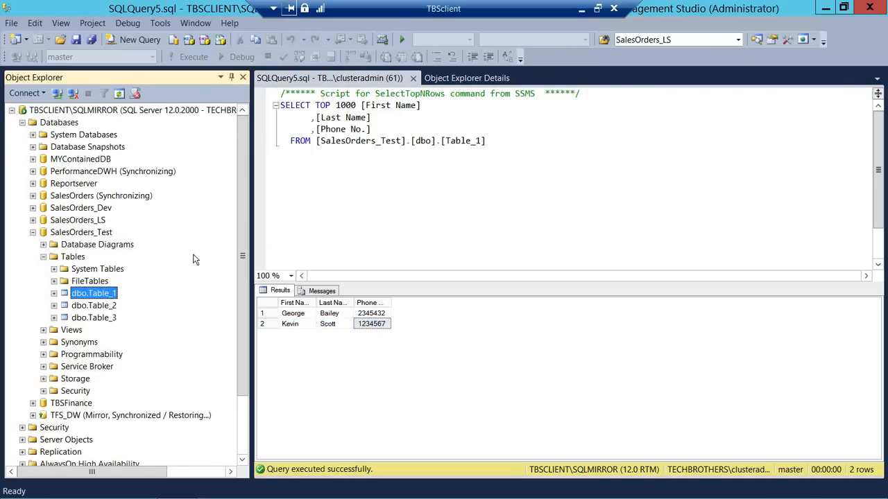
click(299, 326)
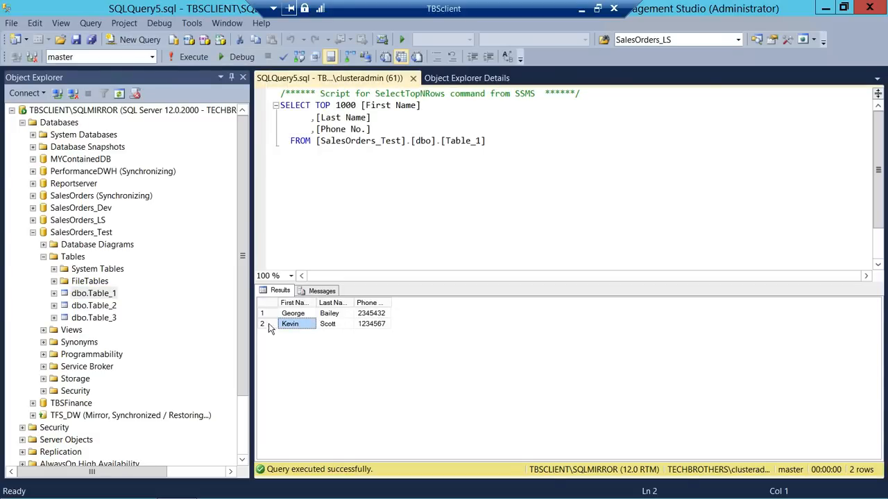
drag(247, 260, 246, 302)
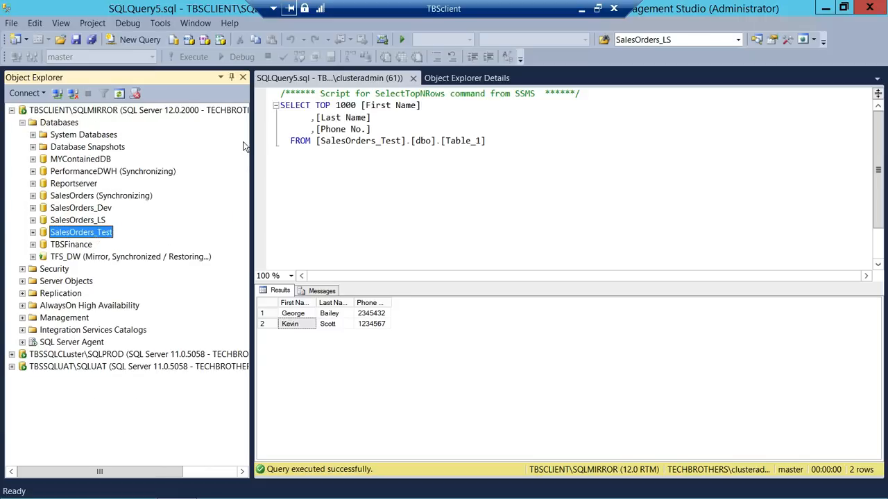
- Select the top 1000 rows of Table_1 in SQLPROD's SalesOrder_Test database
click(22, 123)
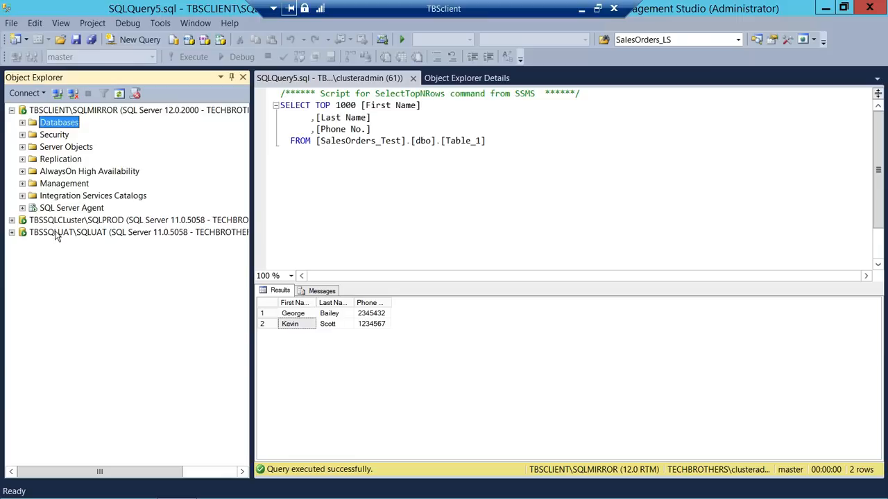
click(12, 219)
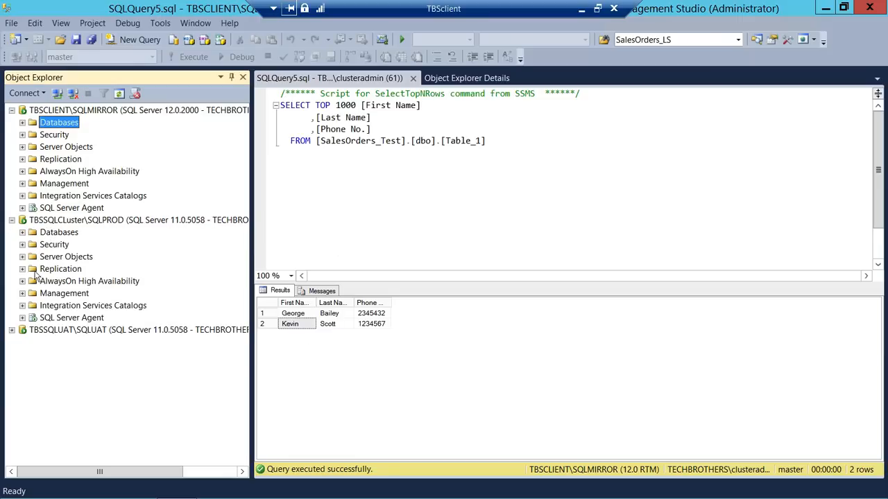
click(22, 234)
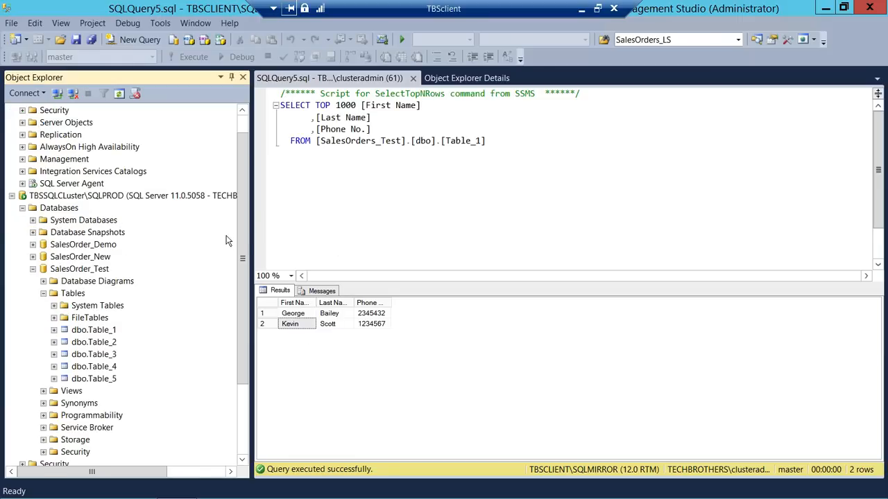
drag(243, 244, 243, 286)
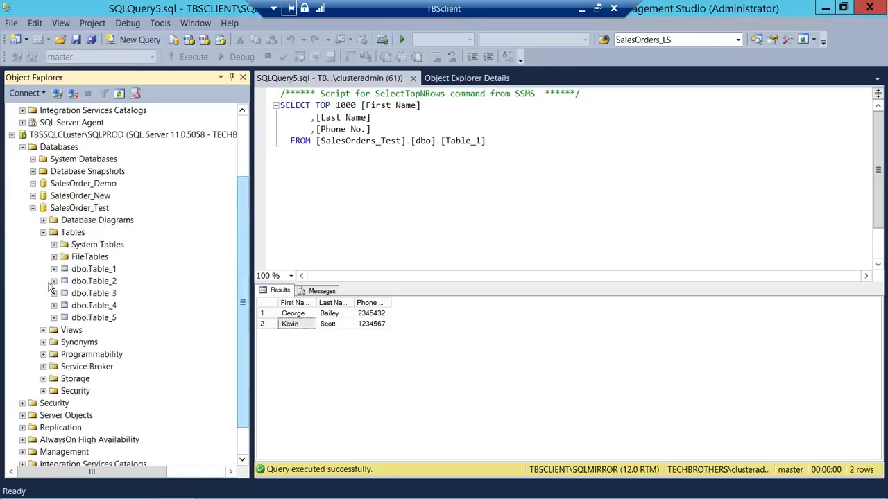
right_click(95, 270)
click(150, 281)
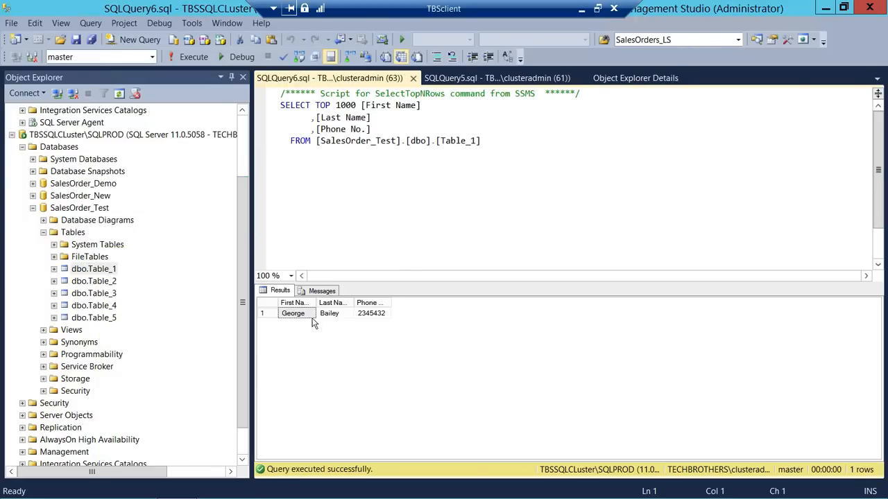
- Collapse SQLPROD and expand SQLUAT's SalesOrder_Test down to its Table_1 context menu
click(32, 208)
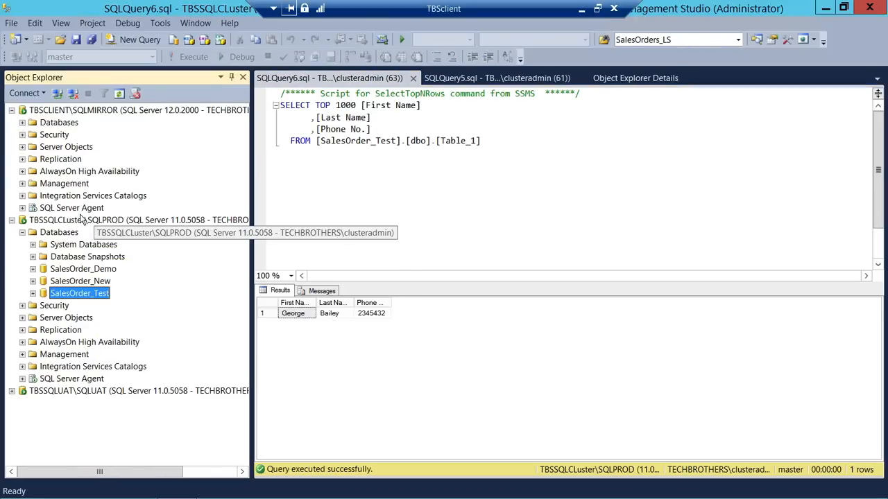
click(22, 232)
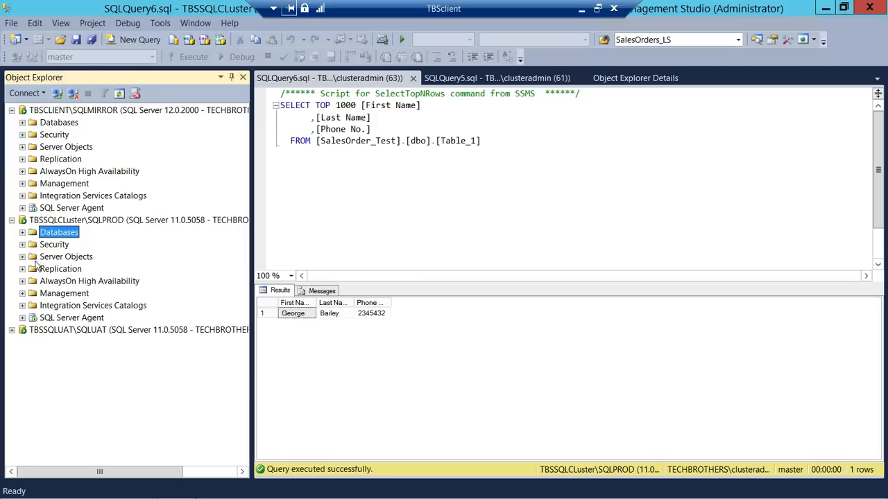
click(11, 330)
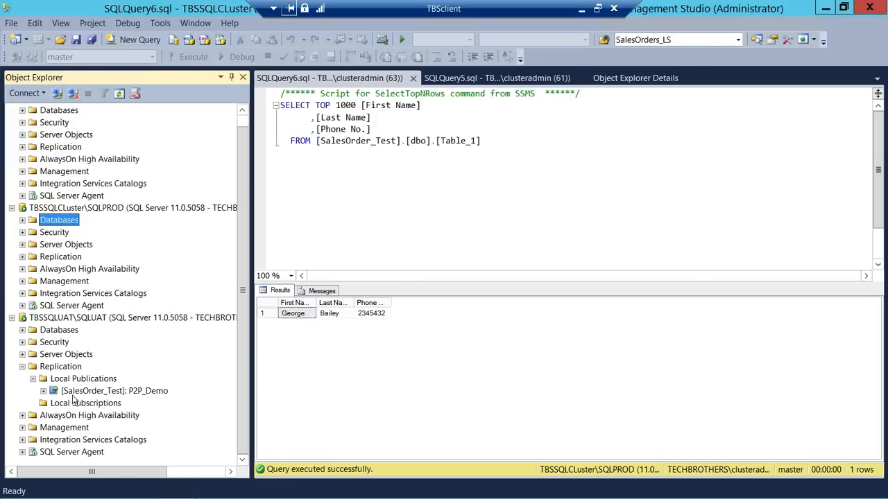
click(22, 366)
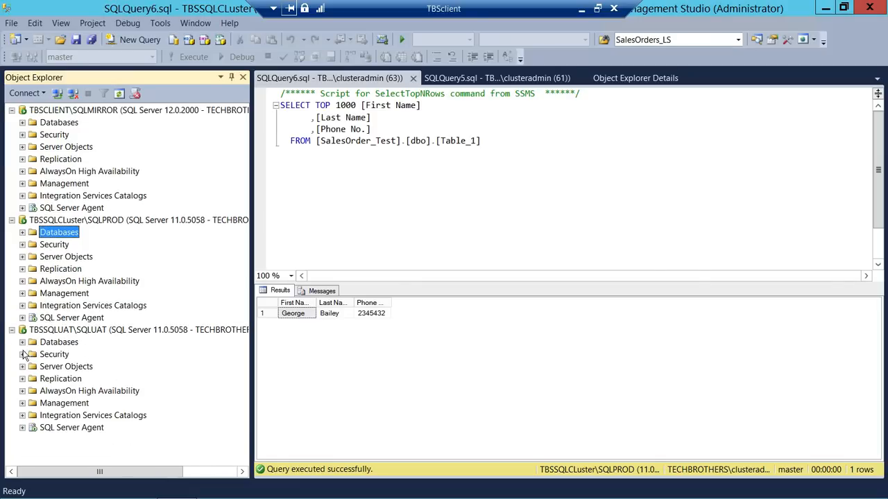
click(23, 342)
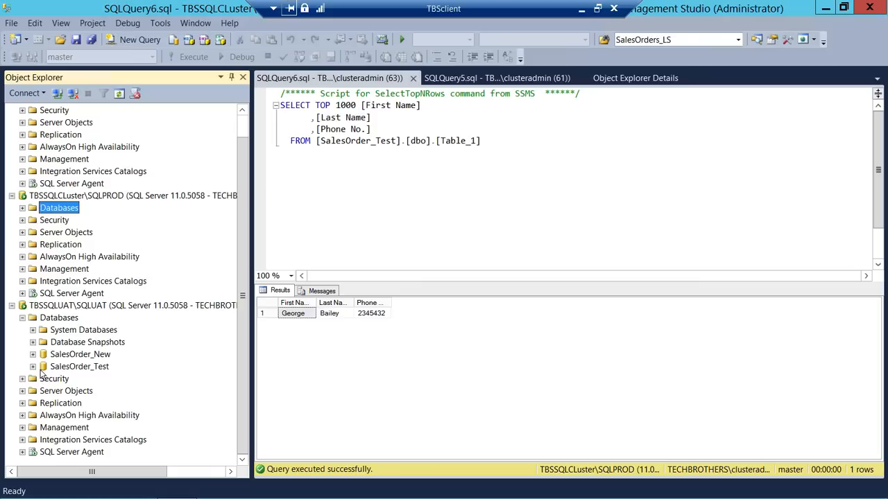
click(32, 366)
right_click(102, 331)
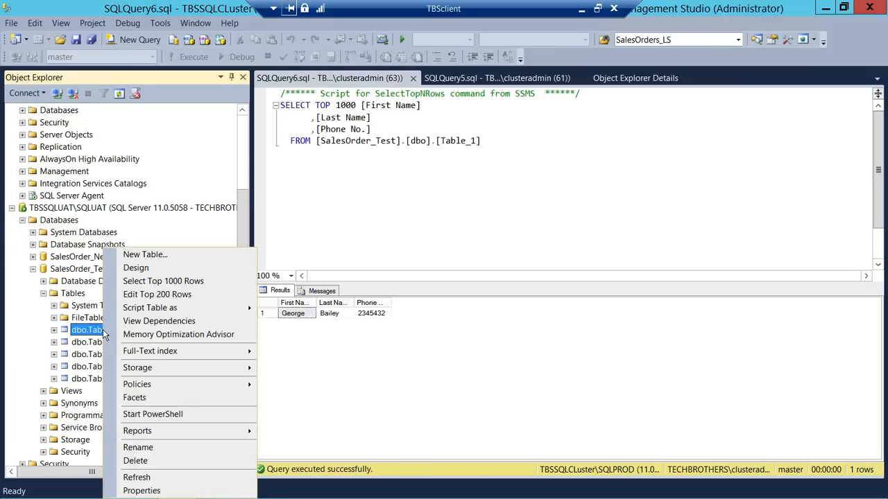
click(164, 281)
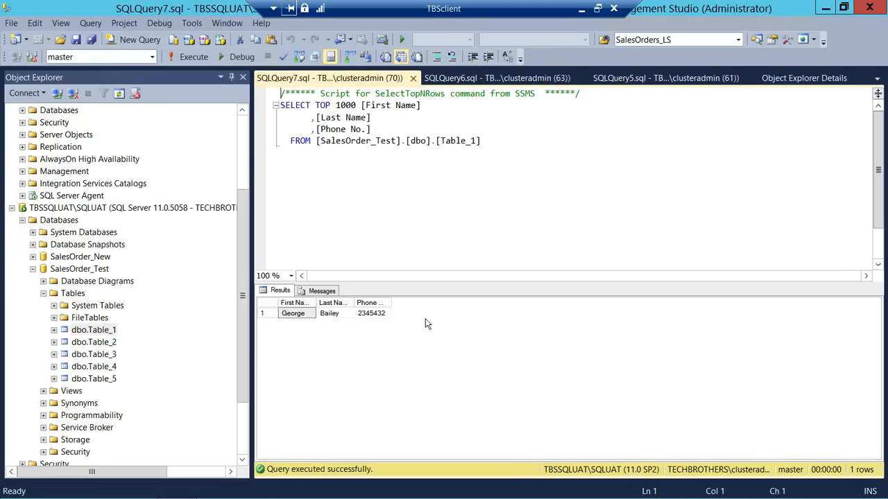
drag(248, 250, 251, 181)
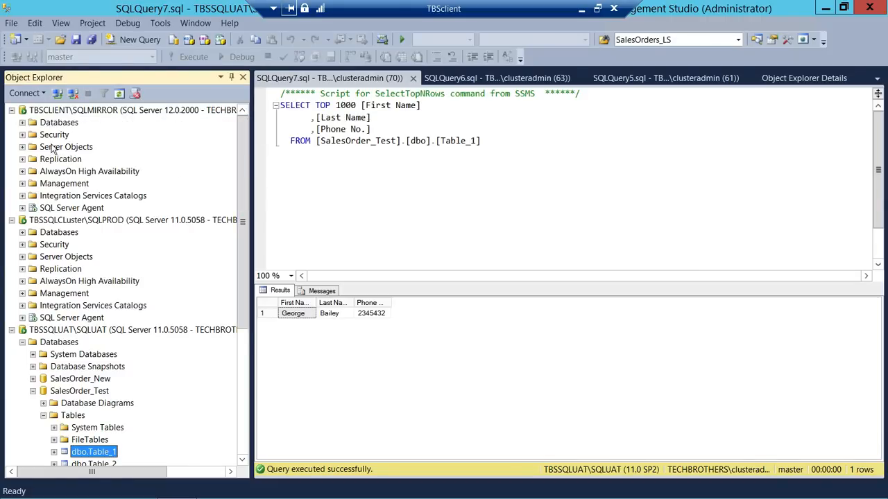
- Expand SQLMIRROR's SalesOrders_Test database, backing out of the mistakenly opened SalesOrders_Dev
click(32, 125)
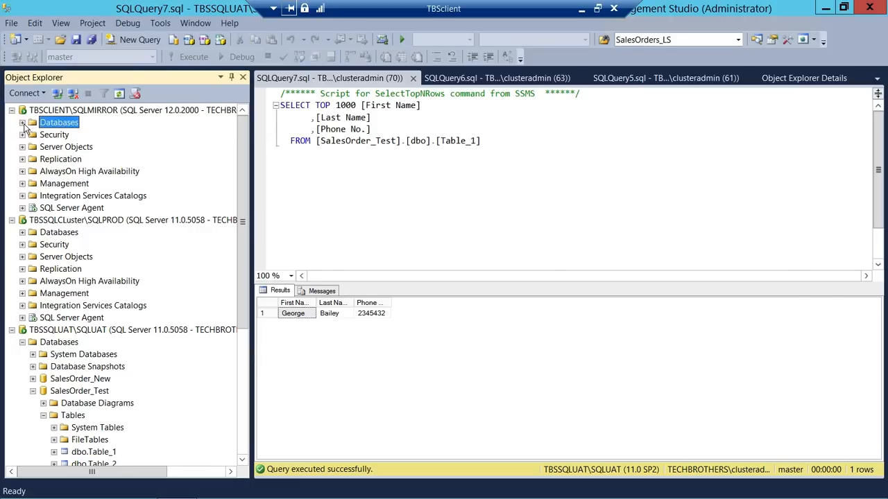
key(Right)
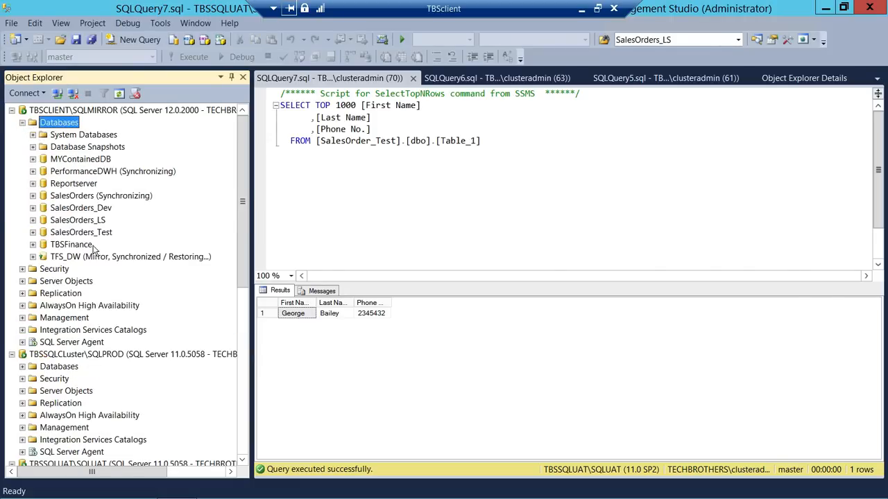
click(33, 209)
click(72, 233)
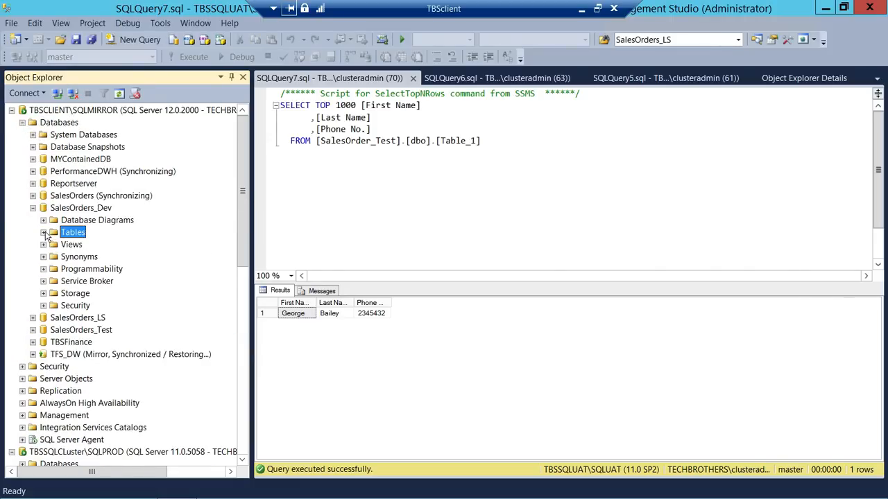
click(43, 233)
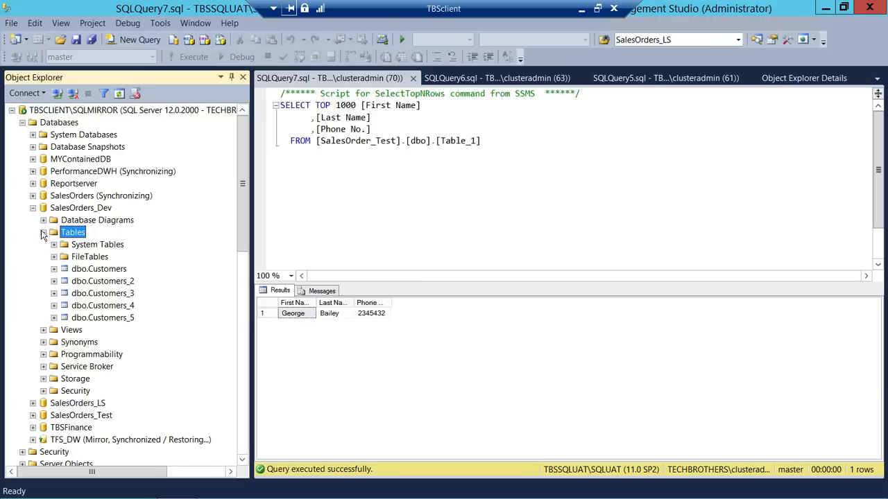
click(33, 209)
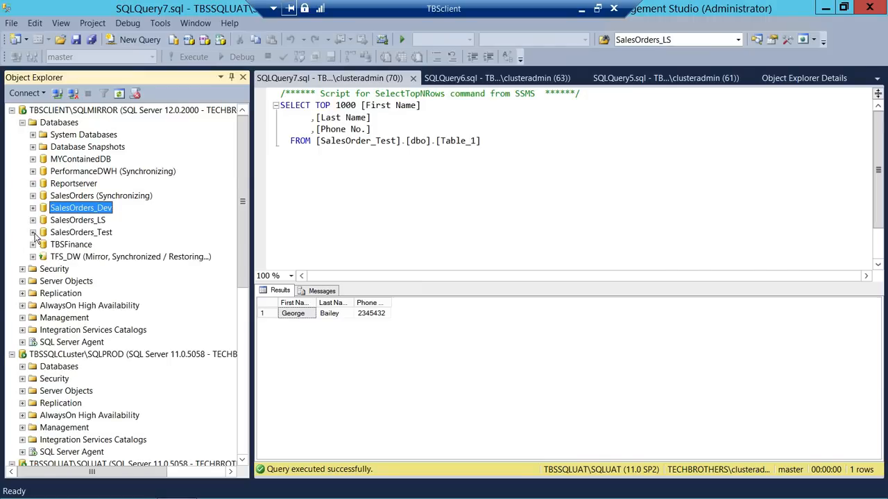
click(33, 232)
right_click(95, 292)
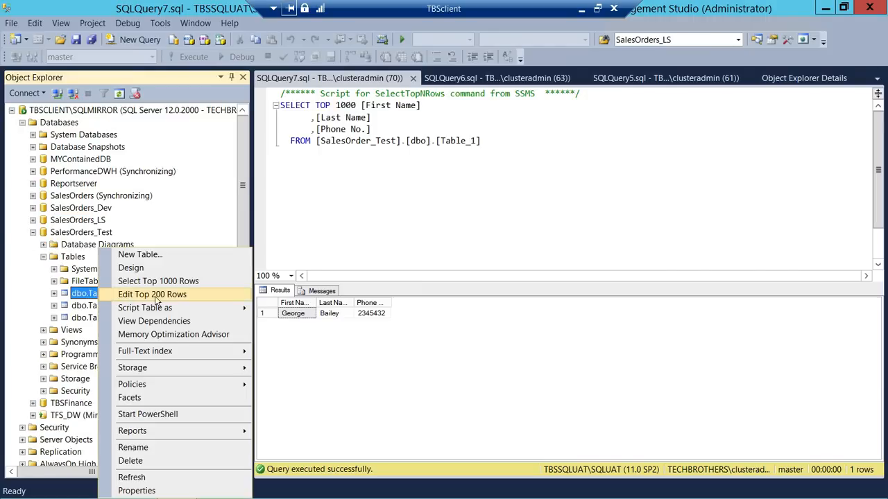
click(158, 281)
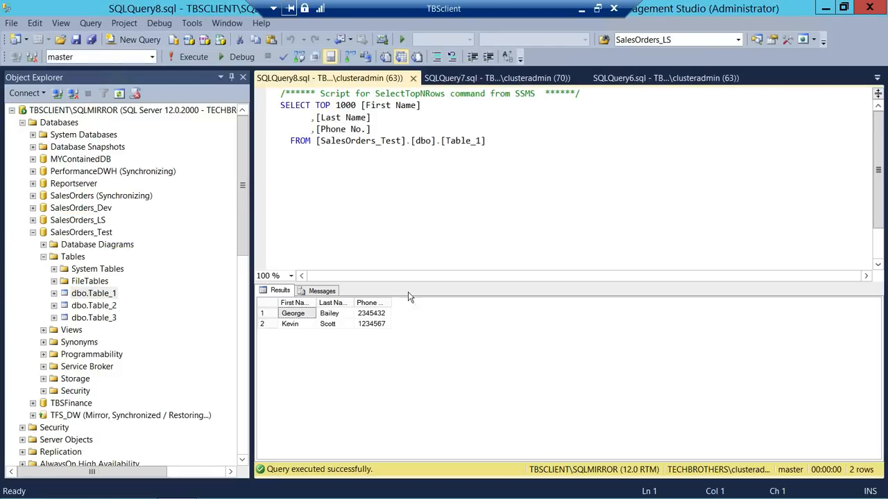
click(297, 326)
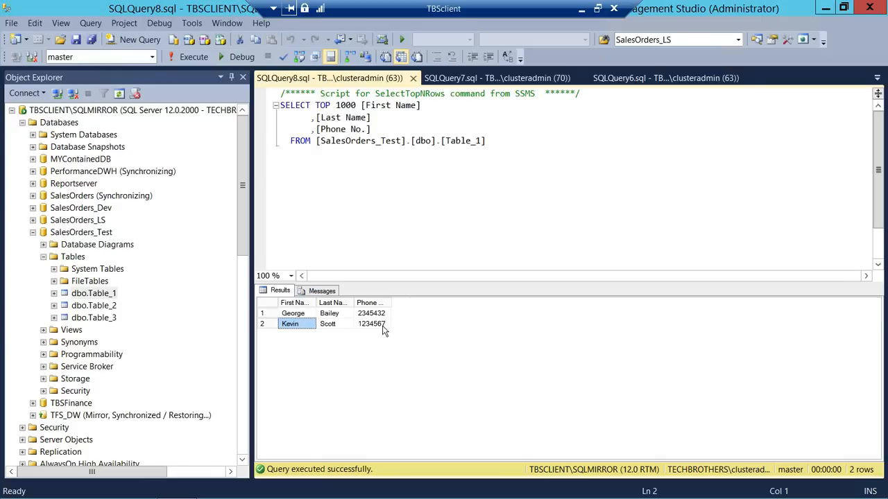
- Collapse SalesOrders_Test, Databases, and the SQLMIRROR, SQLPROD and SQLUAT server nodes in Object Explorer
click(32, 233)
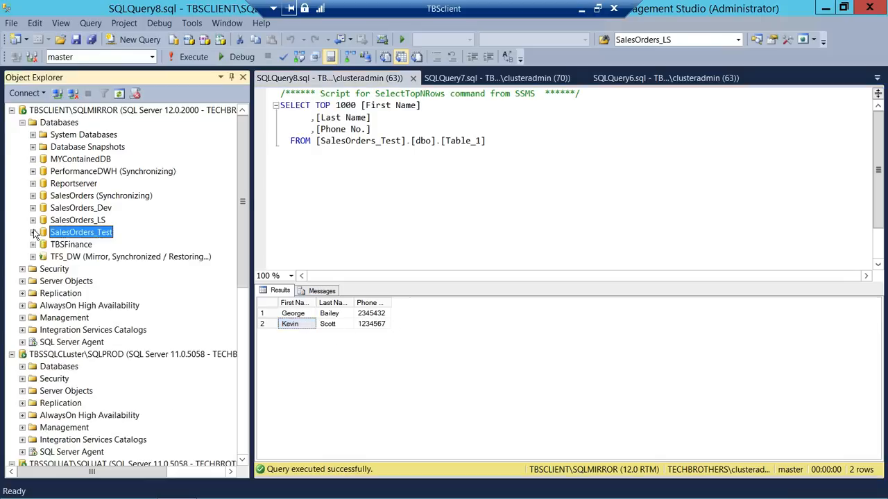
click(22, 123)
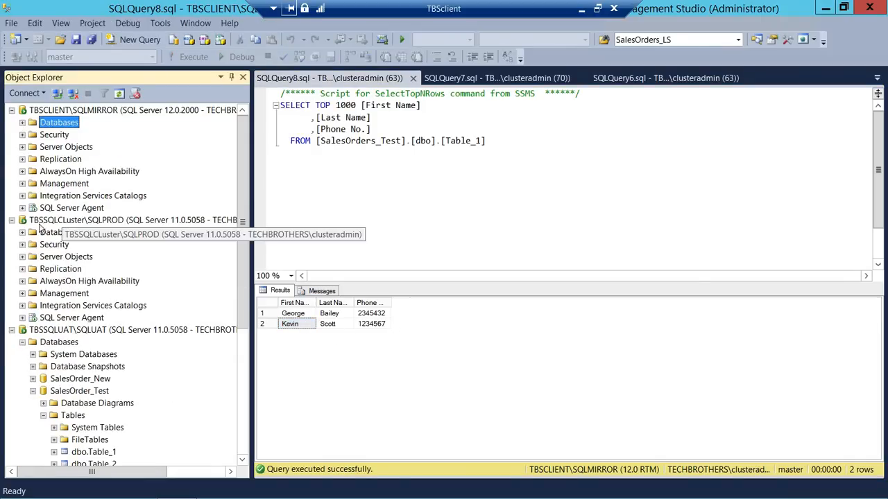
click(12, 111)
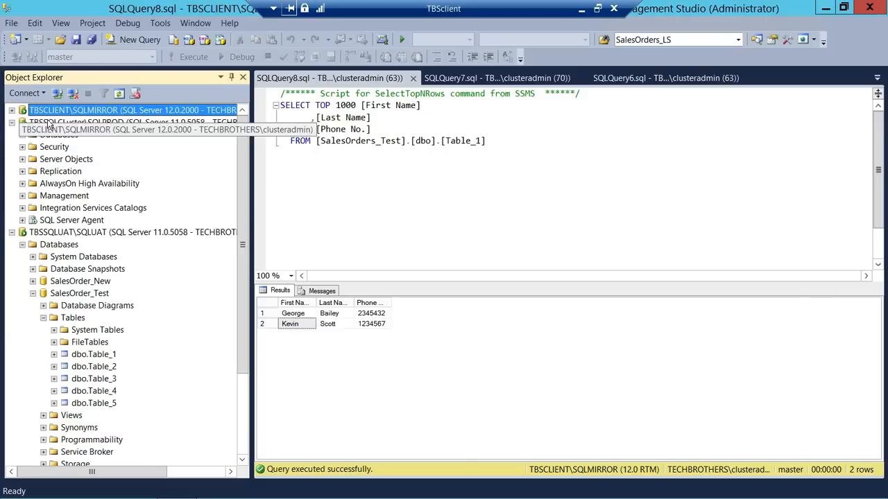
click(12, 123)
click(12, 134)
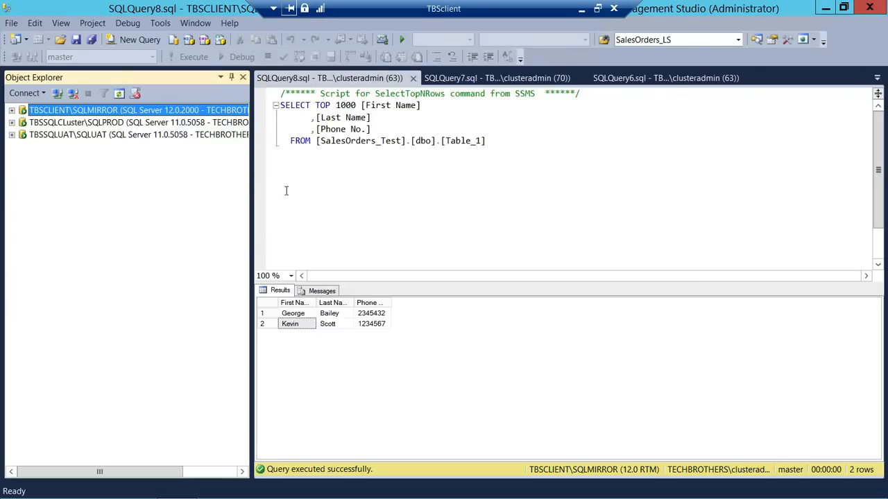
- Minimize the TBSClient and TBSNODE1 remote desktop sessions to reveal the Notepad outline
click(581, 9)
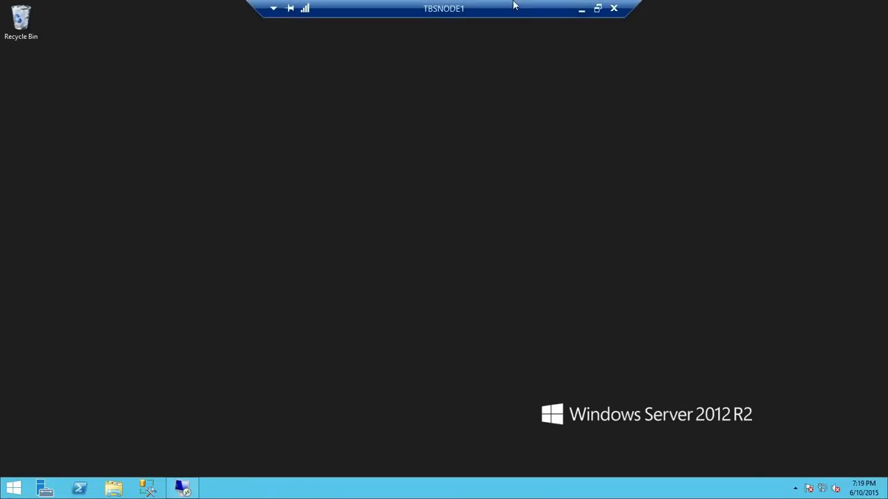
click(581, 9)
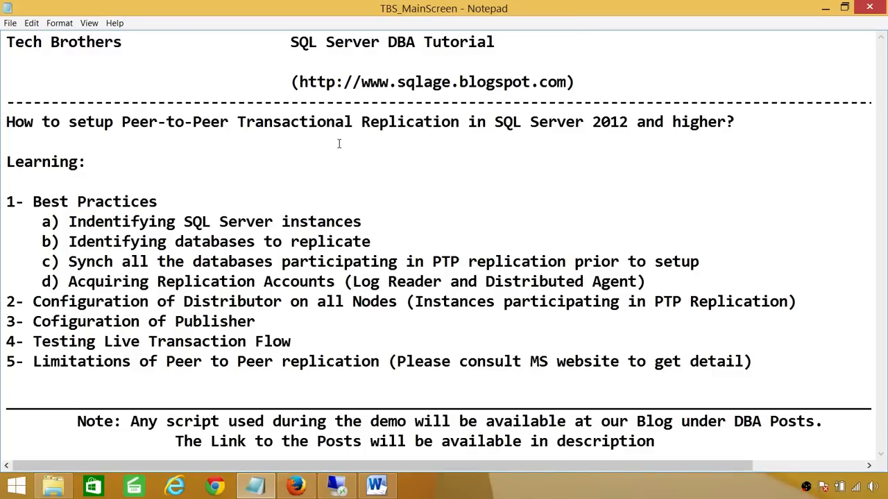